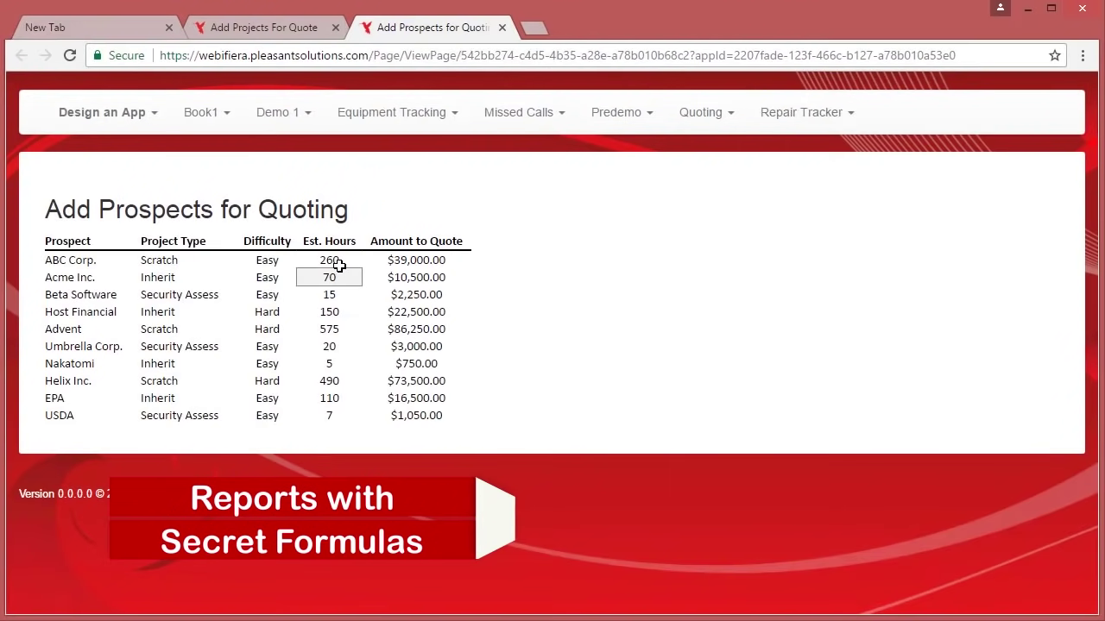
Step: Set ABC Corp.'s estimated hours to 360, then fill a repair form for Observe Contractors ending 8:00
click(338, 262)
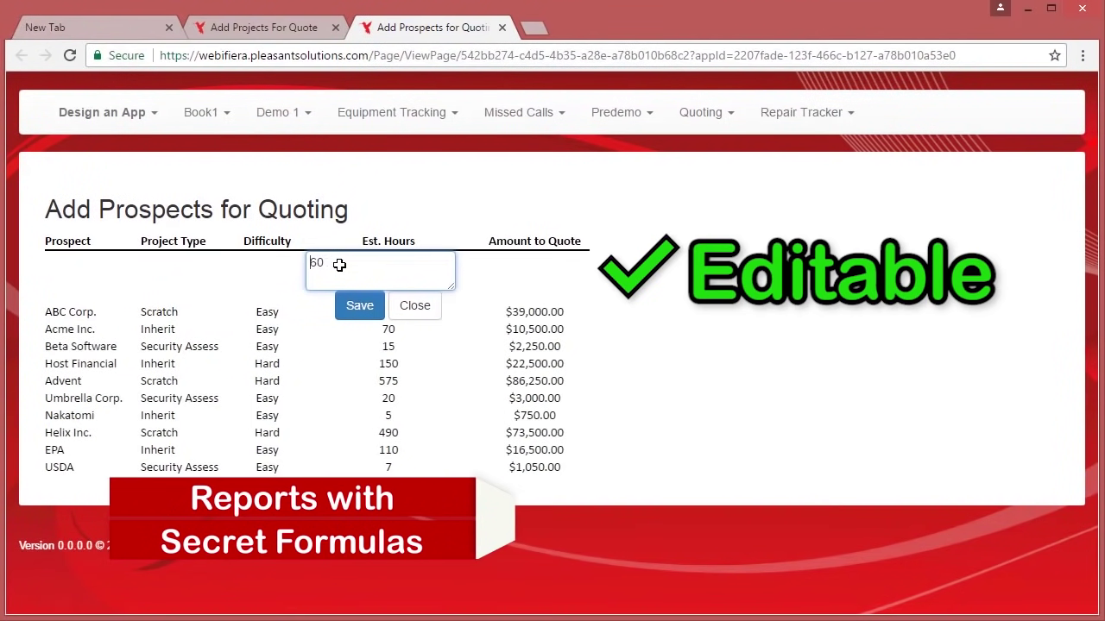
click(357, 307)
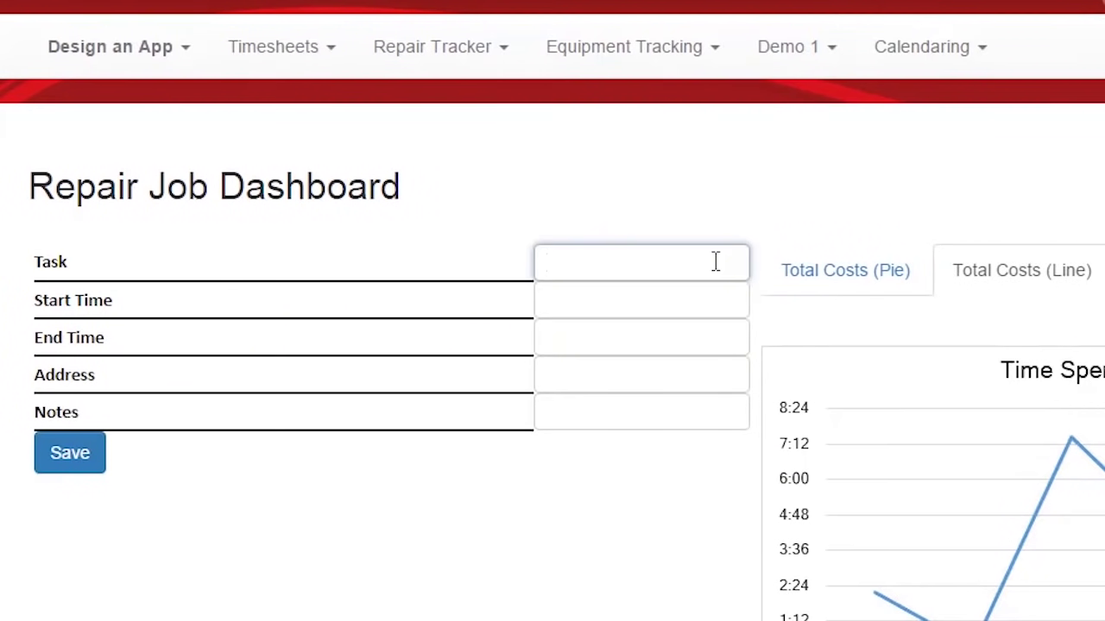
text(Observe Contractors)
key(Tab)
text(:00)
key(Tab)
text(8)
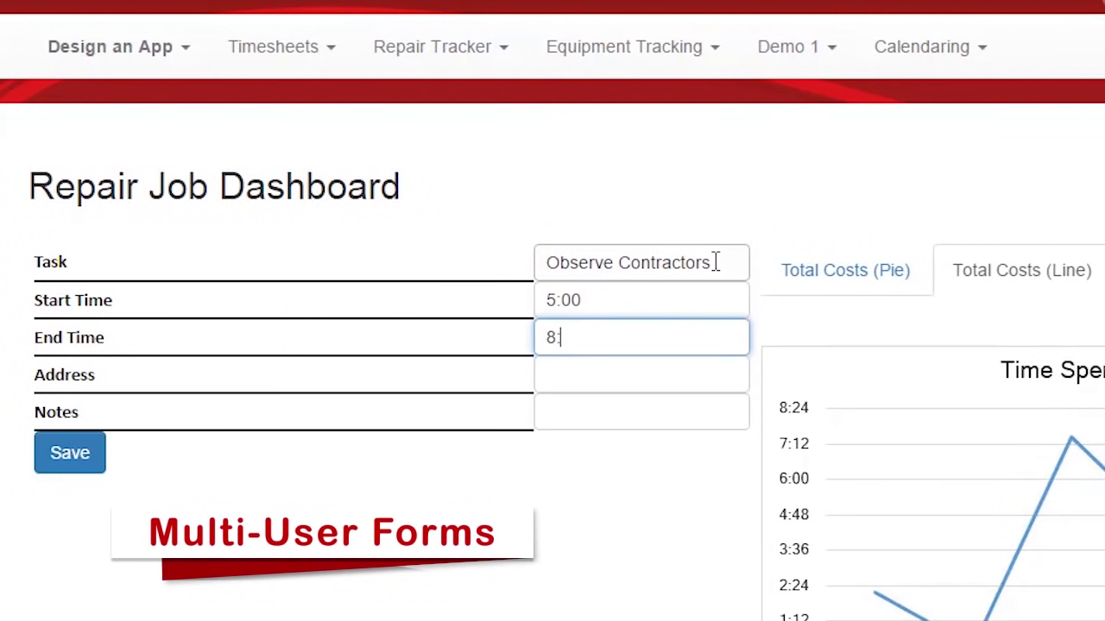
text(:00)
key(Tab)
text(85)
text(NW)
key(Tab)
text(Contractor)
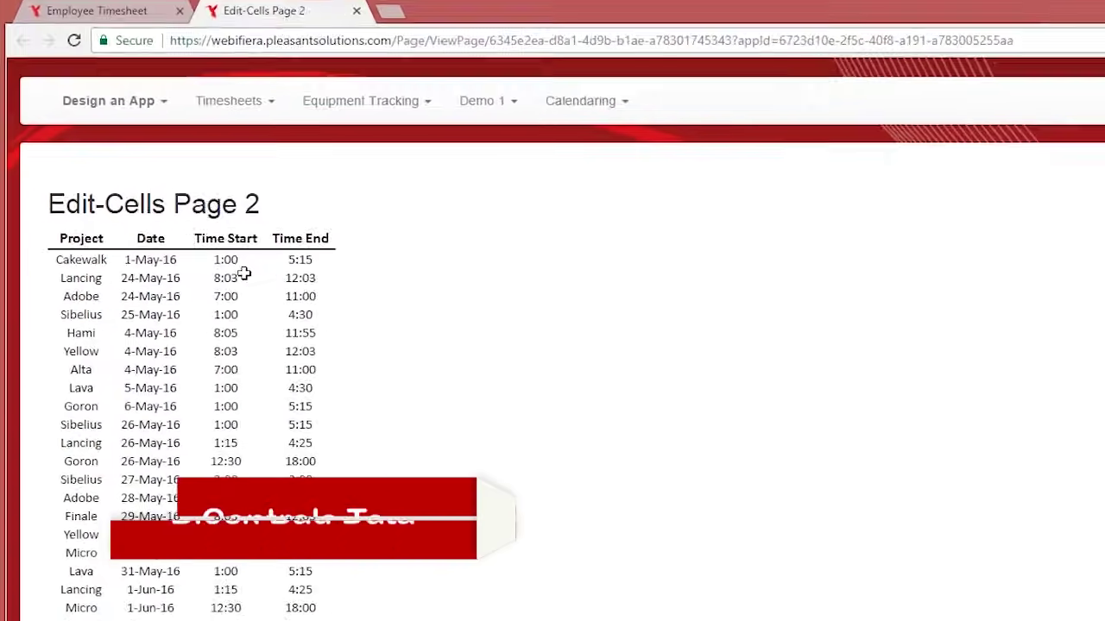
Step: Approve the timesheet for entry 43 and post the comment 'Scuff that did not come out with normal cleaning.' in the chat
click(245, 233)
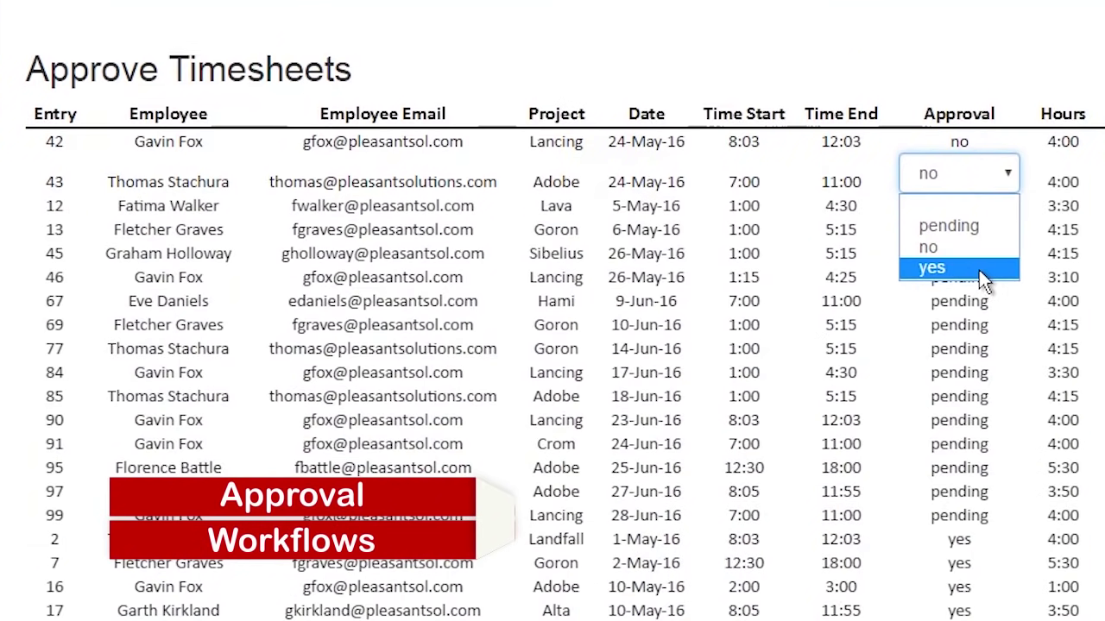
click(979, 270)
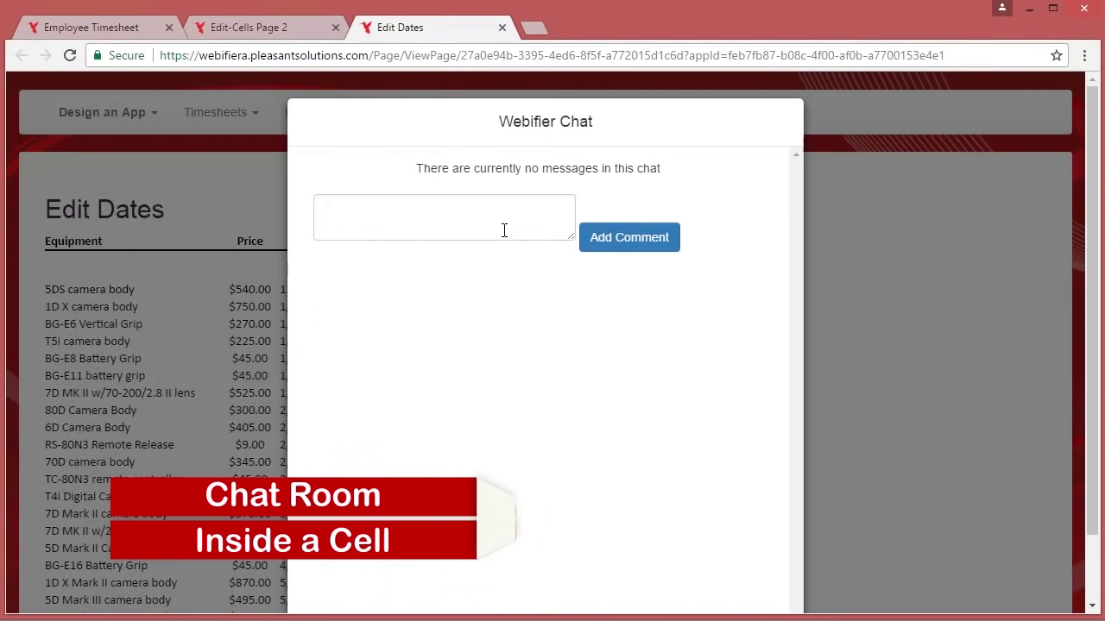
click(504, 230)
text(Scuff that did not come out with normal cleaning.)
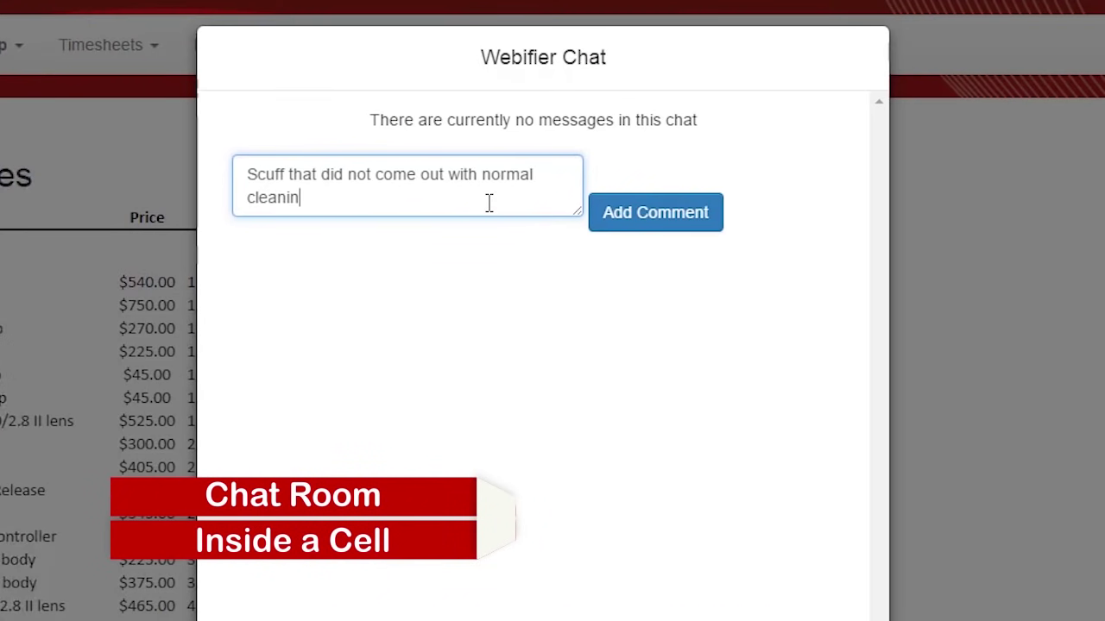
click(658, 222)
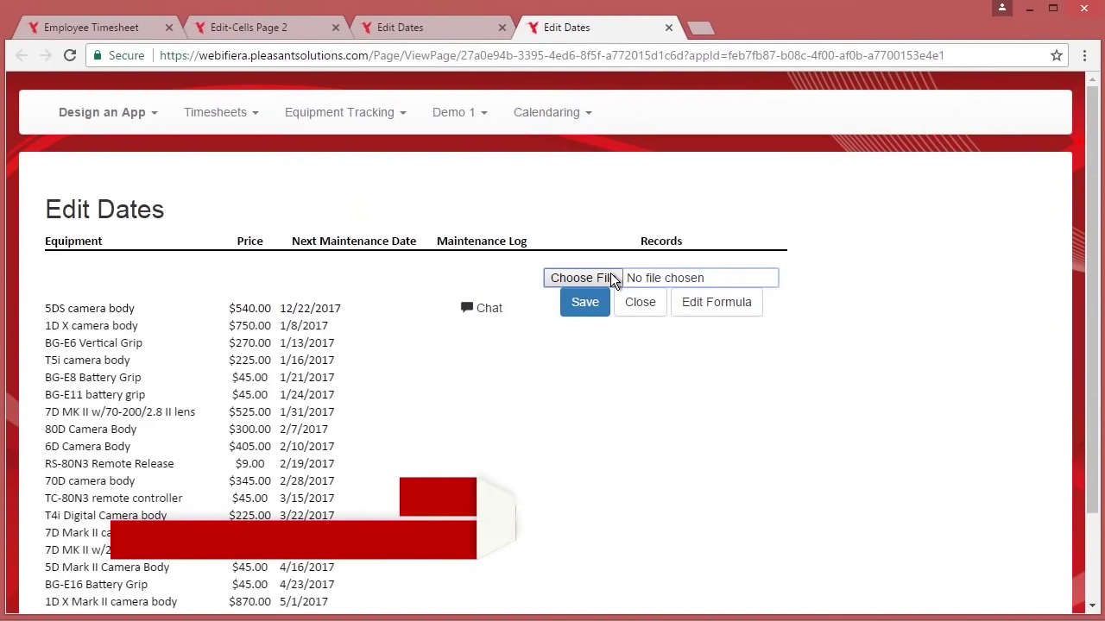
Step: Attach notice.txt from the desktop to the 5DS camera body row and save
click(612, 275)
click(264, 309)
click(567, 423)
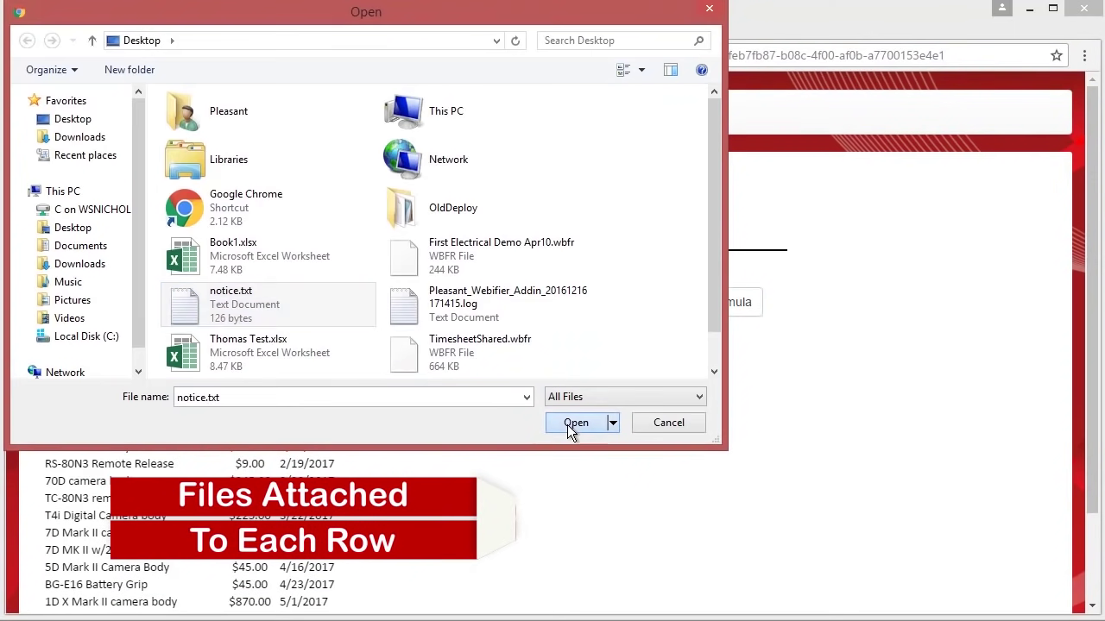
click(592, 309)
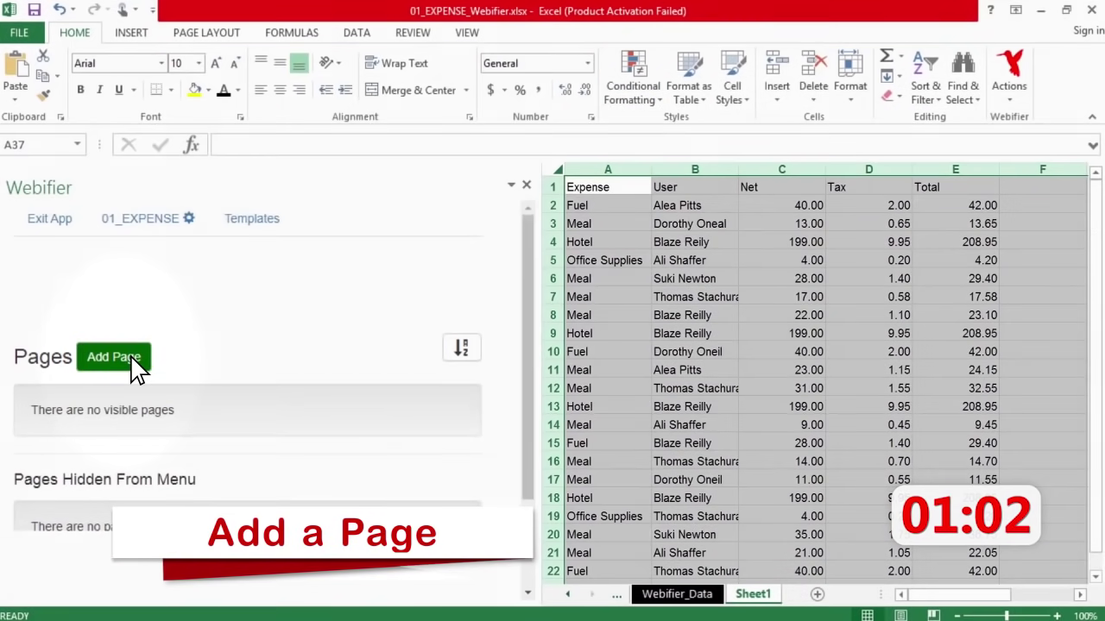
Step: Save a Report page sourced from Sheet1, then select the Net, Tax and Total figures
click(134, 363)
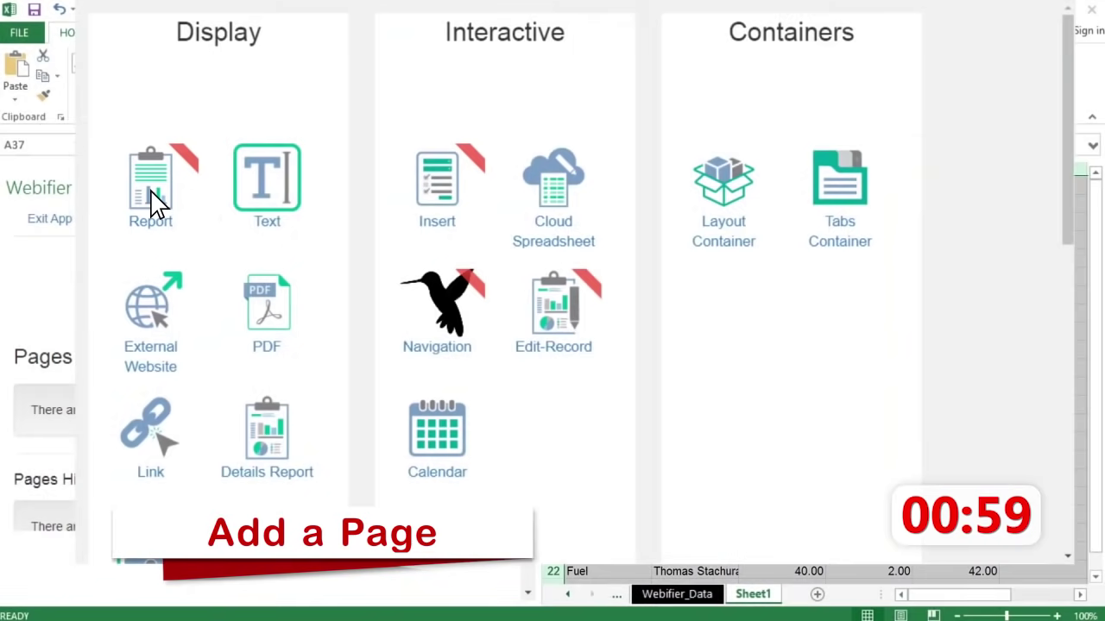
click(152, 203)
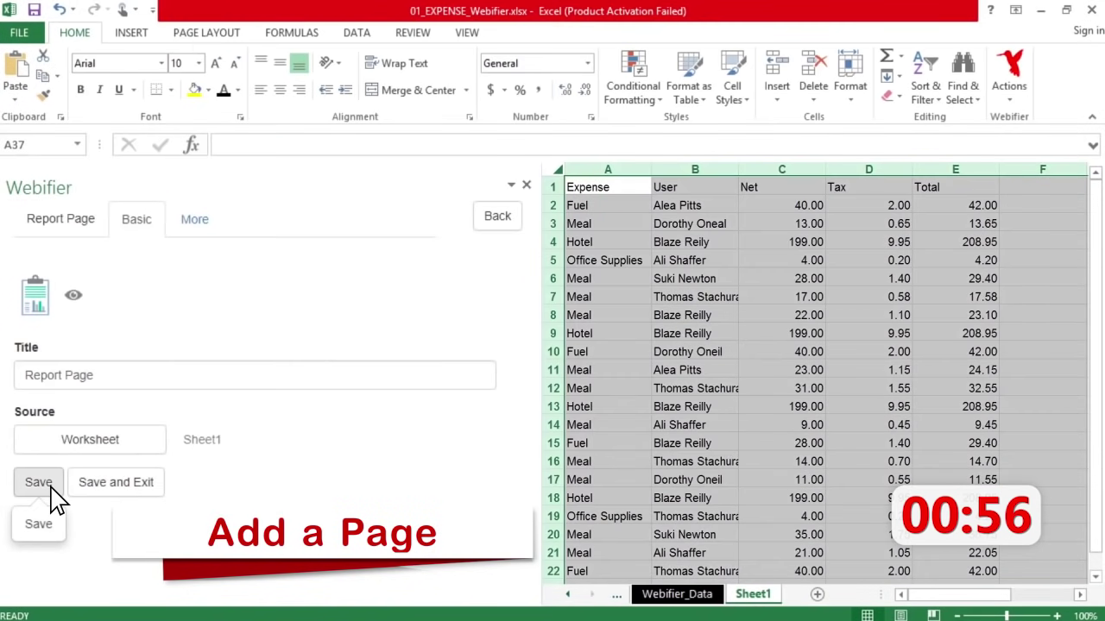
click(50, 489)
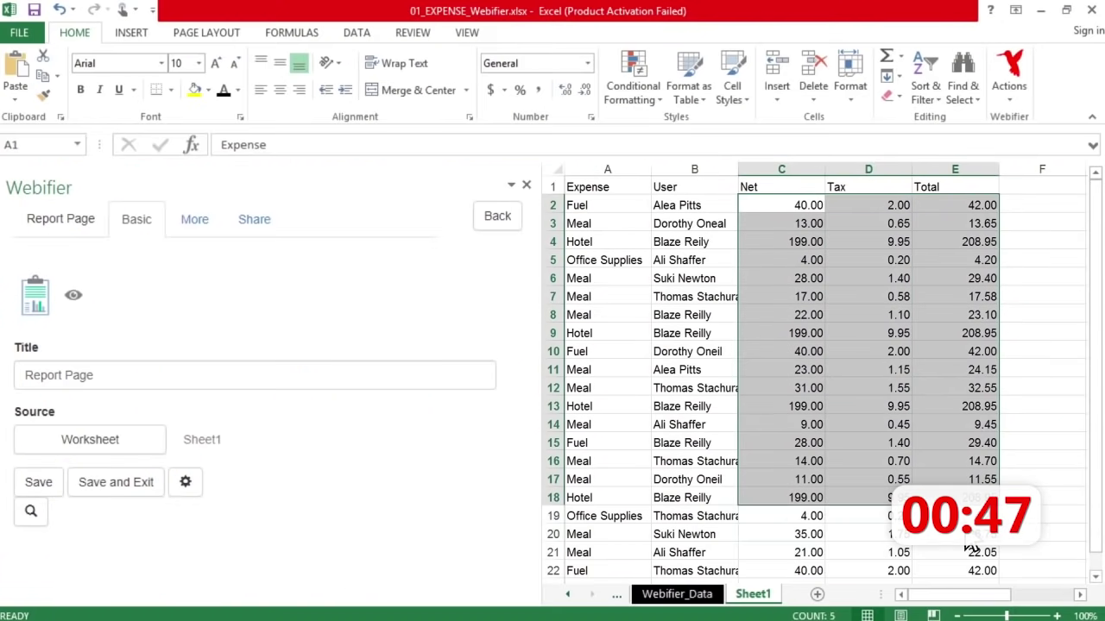
drag(969, 547, 1001, 594)
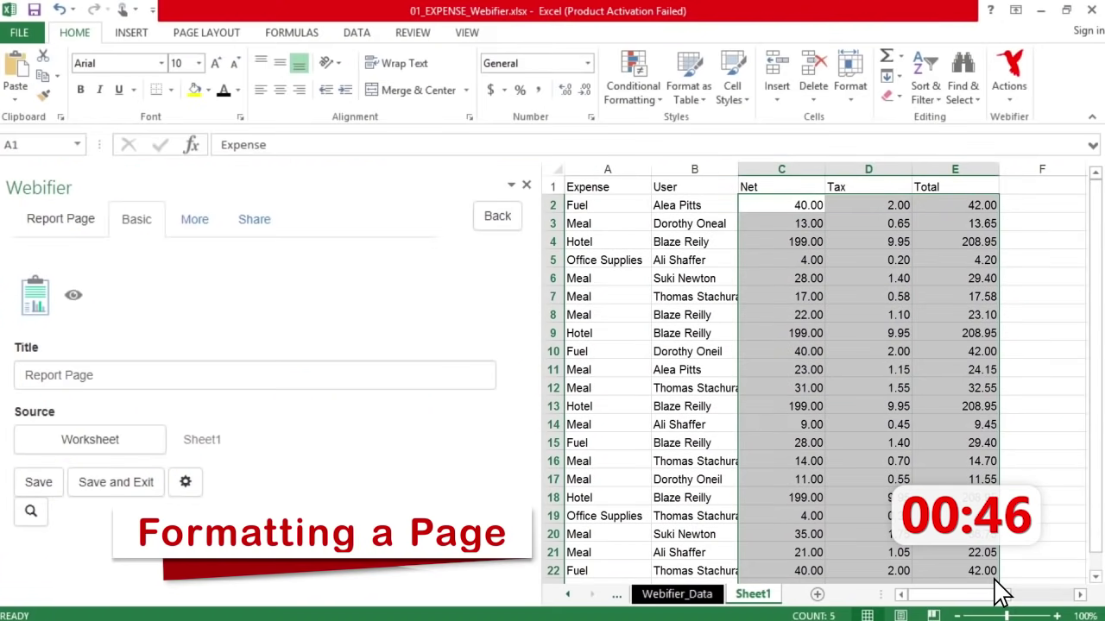
Step: Apply Accounting format to the figures, make the header row black with white text, and refresh the report
click(491, 90)
drag(604, 187, 727, 186)
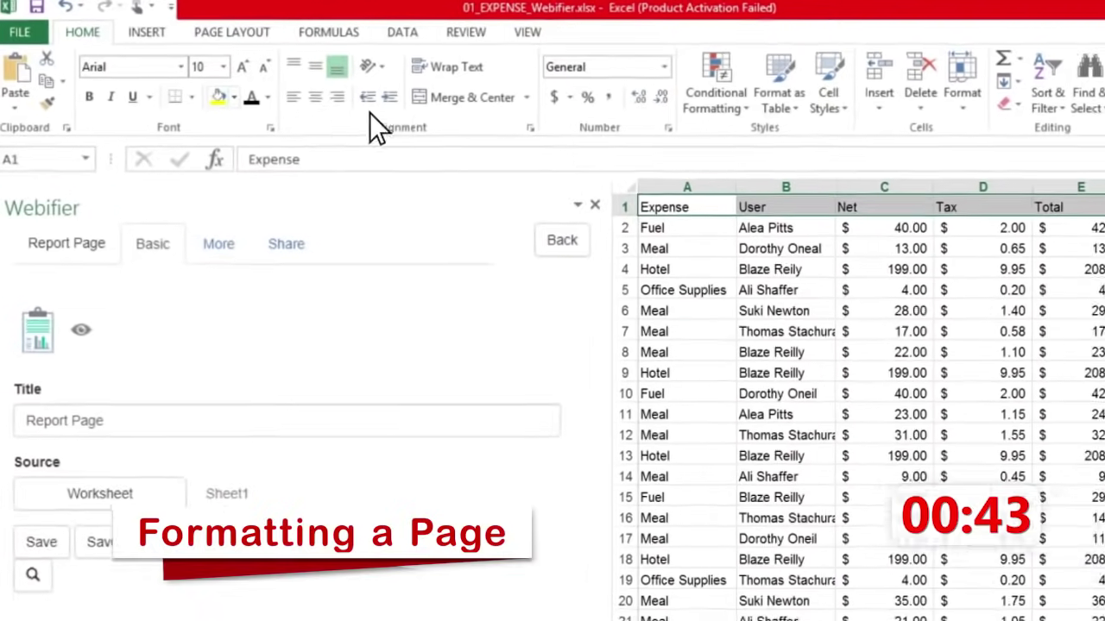
click(208, 90)
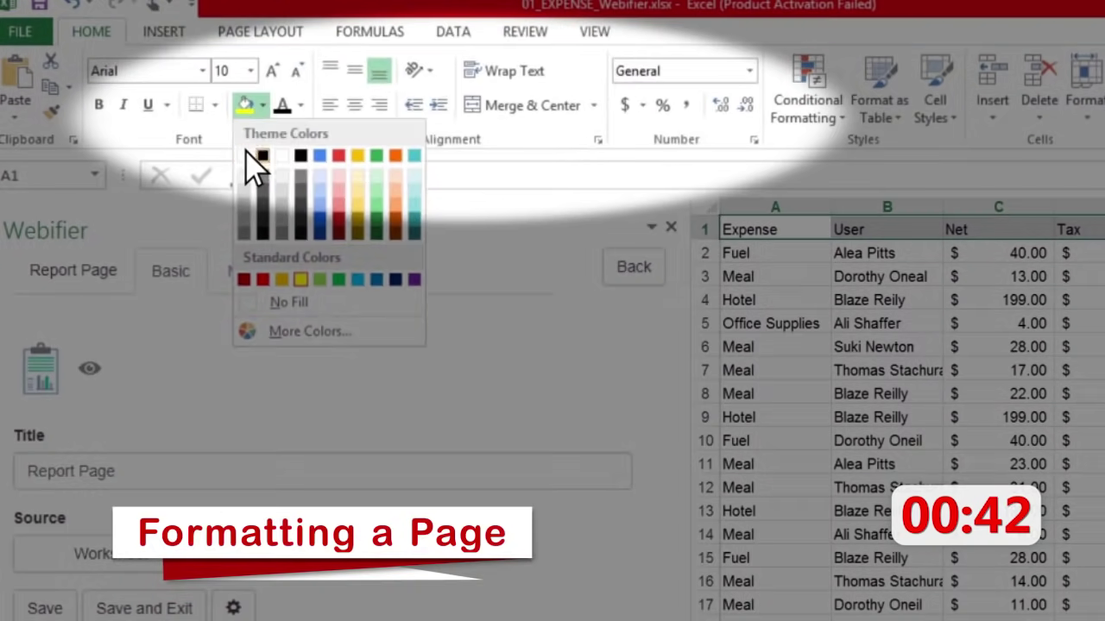
click(262, 155)
click(300, 105)
click(300, 182)
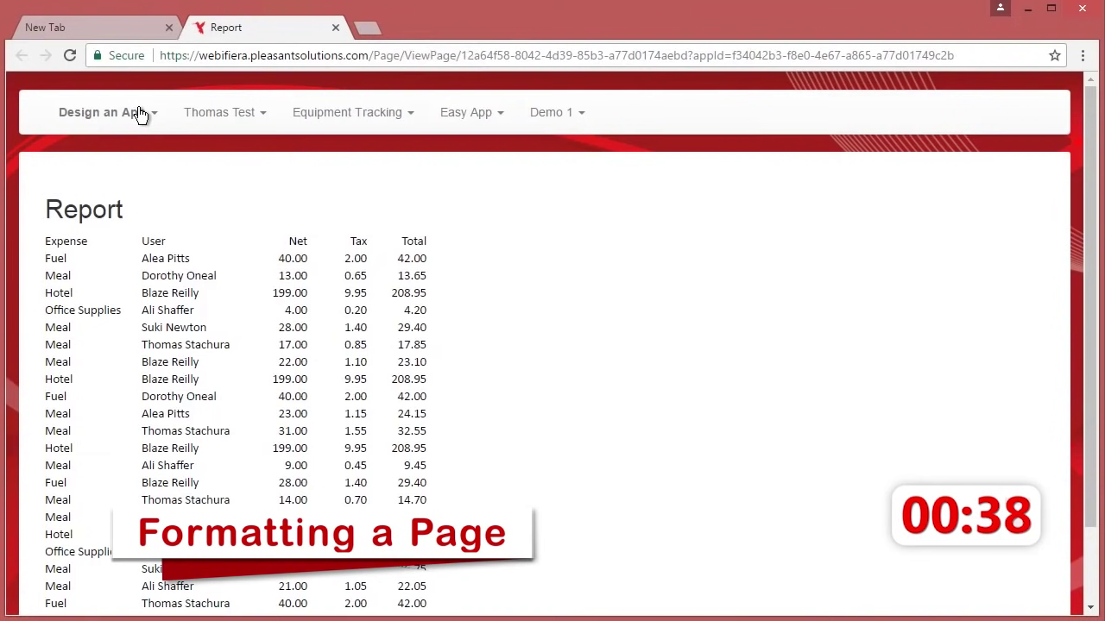
click(72, 52)
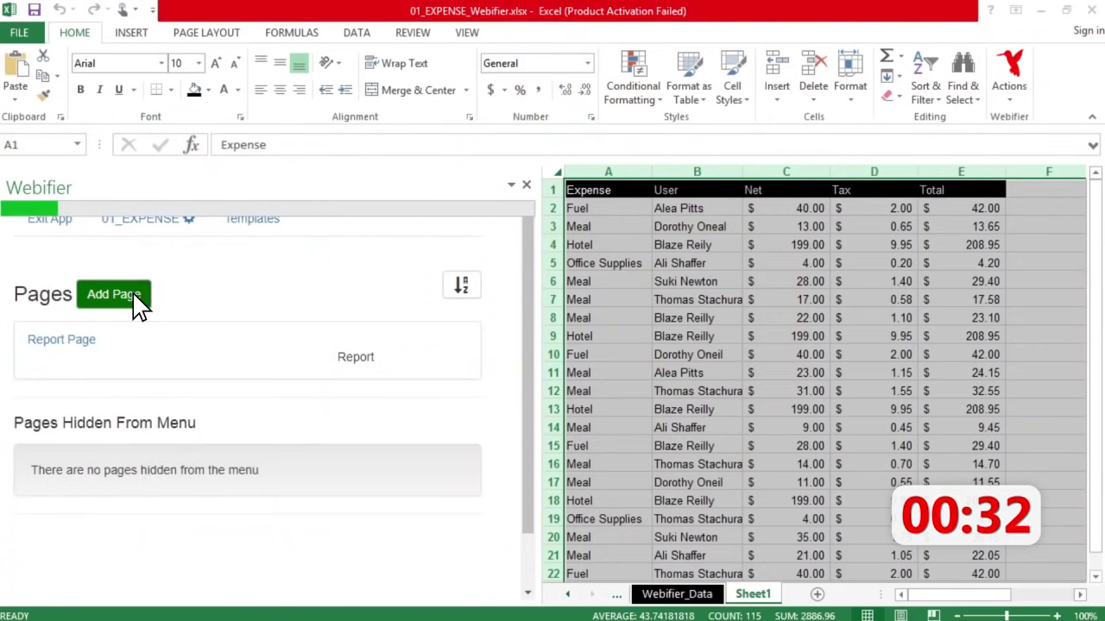
click(133, 296)
Step: Save an Insert page from Sheet1 and enter 13.75 as a Net value in the web form
click(436, 207)
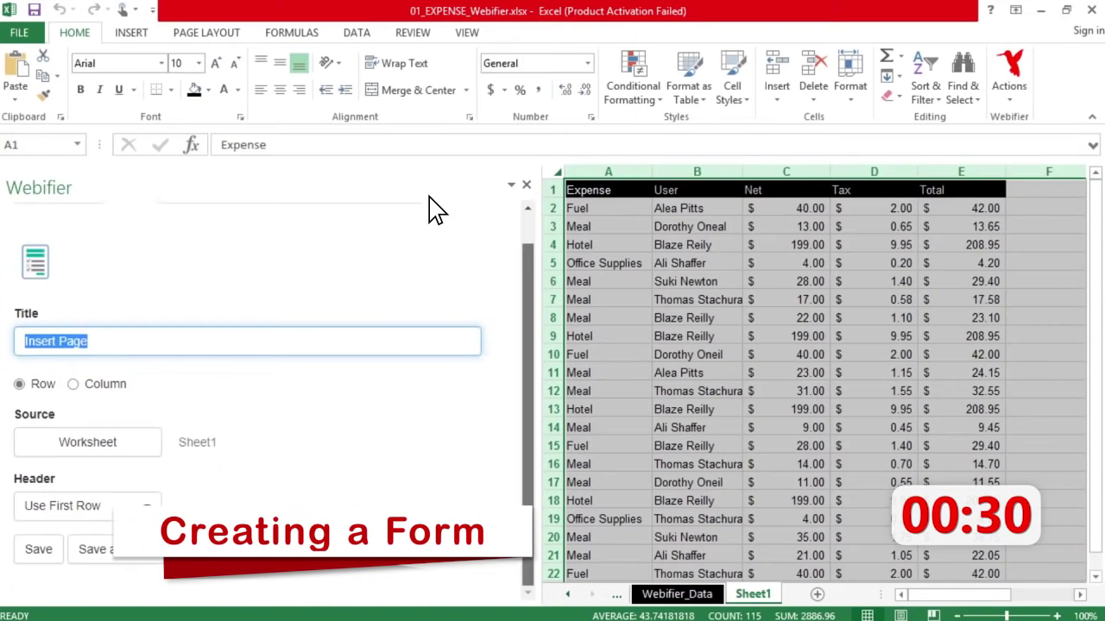
click(37, 554)
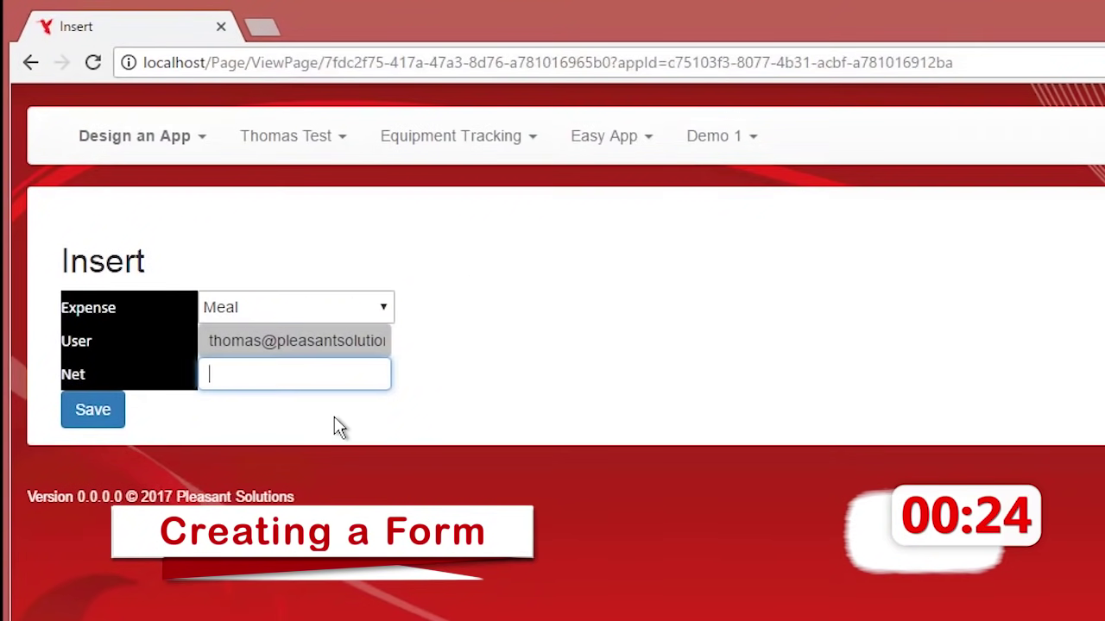
text(13.75)
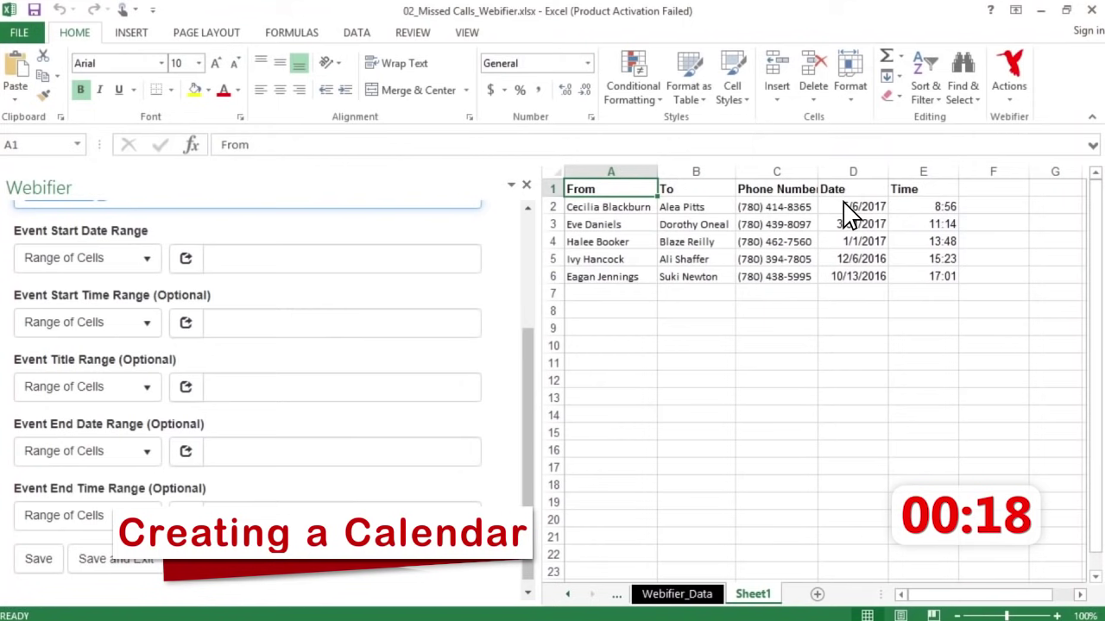
Step: Map D2:D6 dates to event starts and A2:A6 callers to titles, save, and view April 2017
mouse_move(844, 203)
mouse_down()
mouse_move(875, 213)
mouse_move(889, 278)
mouse_up()
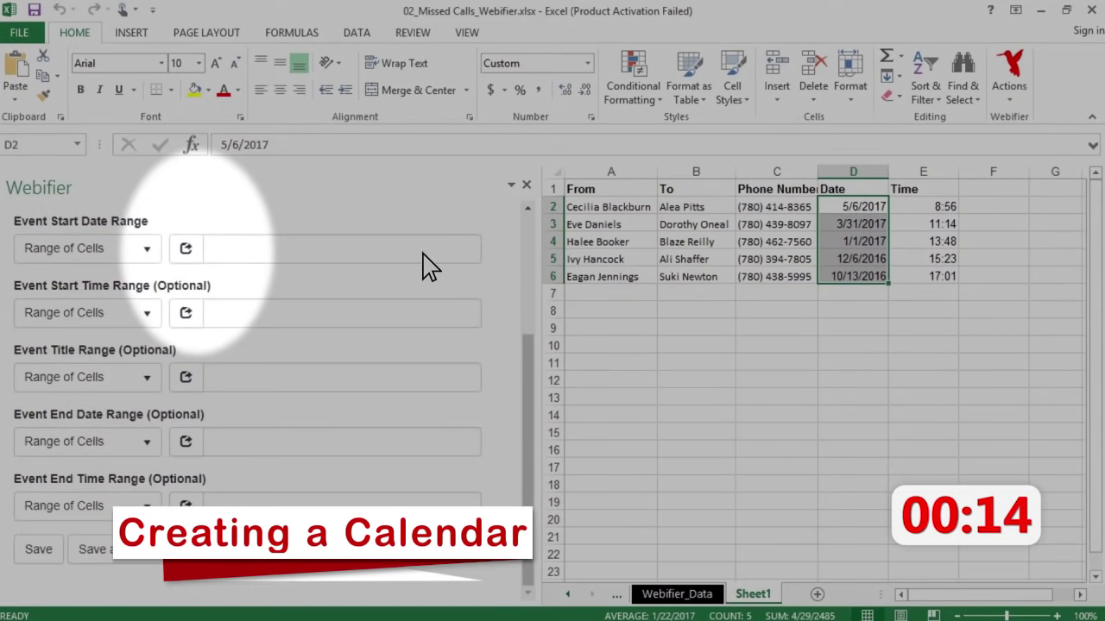
click(186, 249)
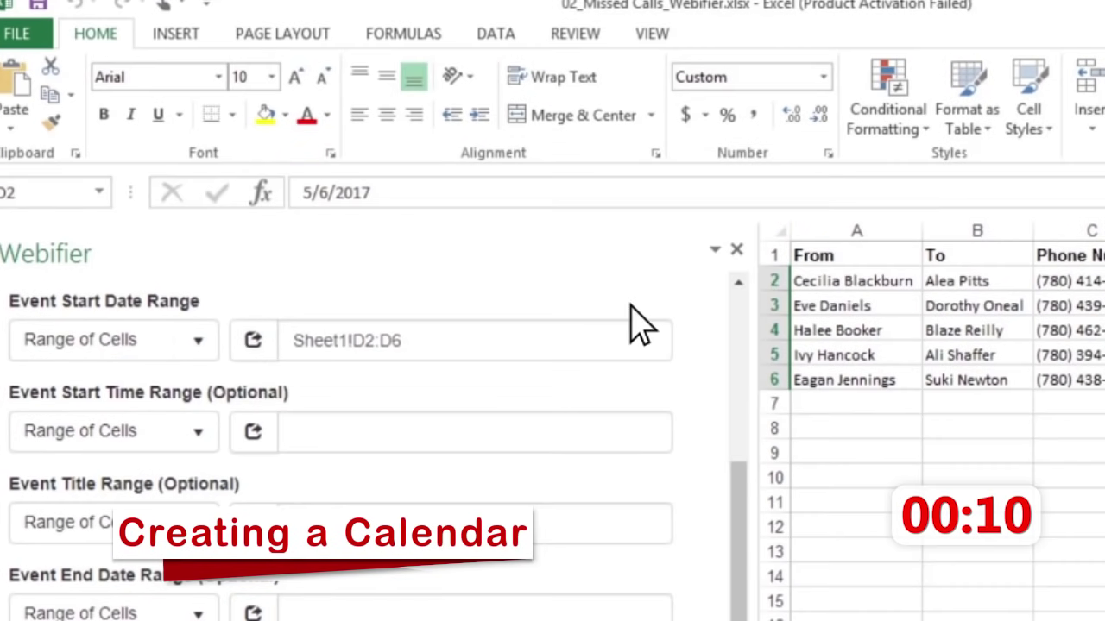
drag(846, 280, 846, 379)
click(253, 305)
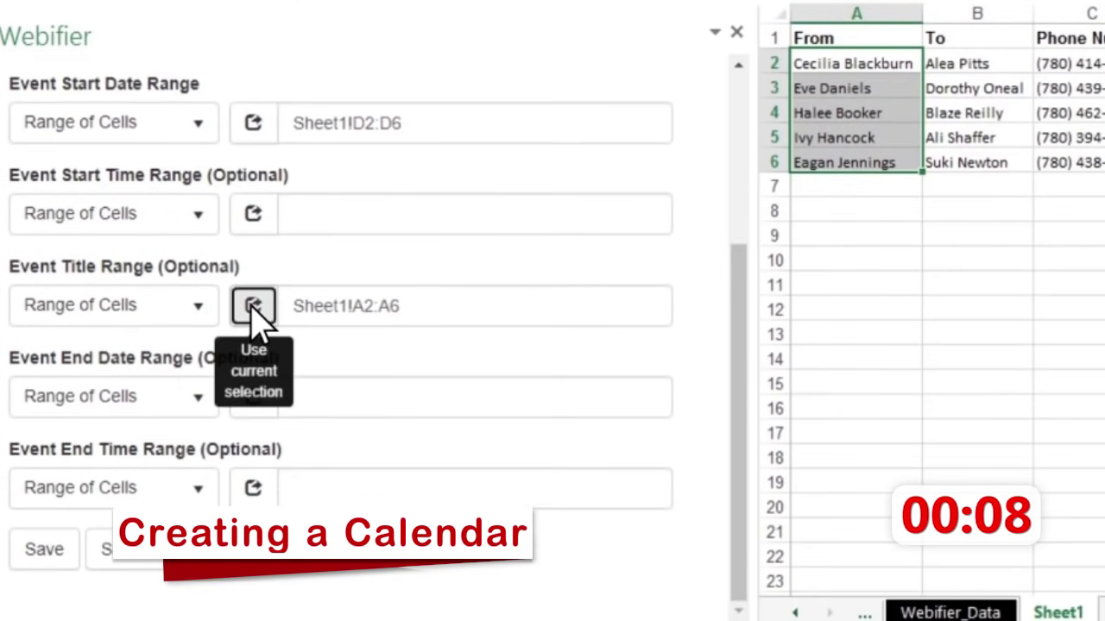
click(62, 546)
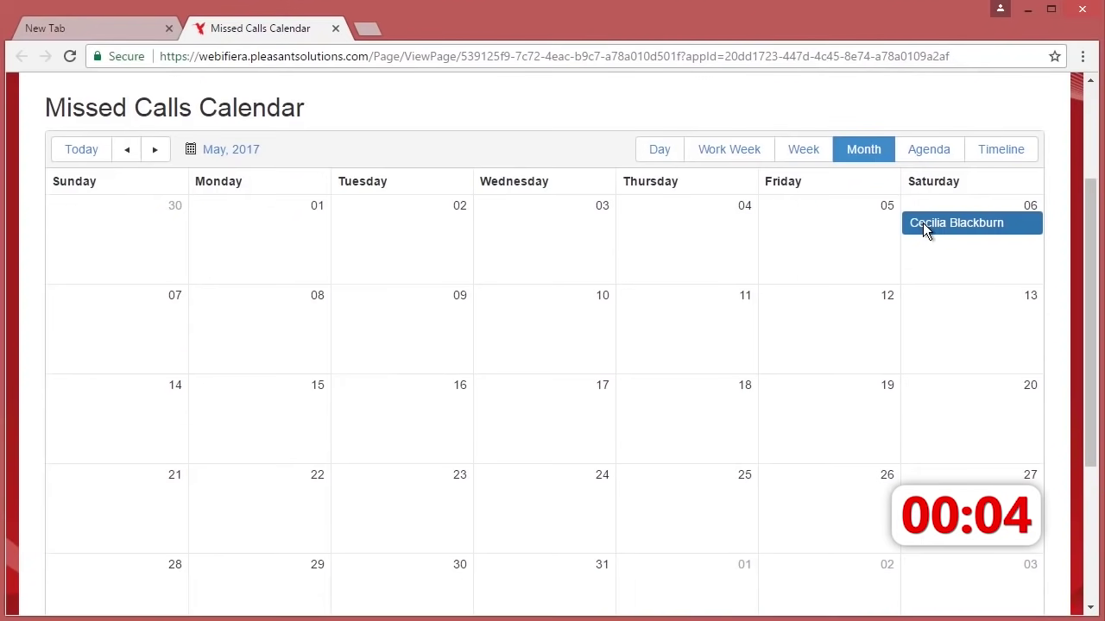
click(130, 153)
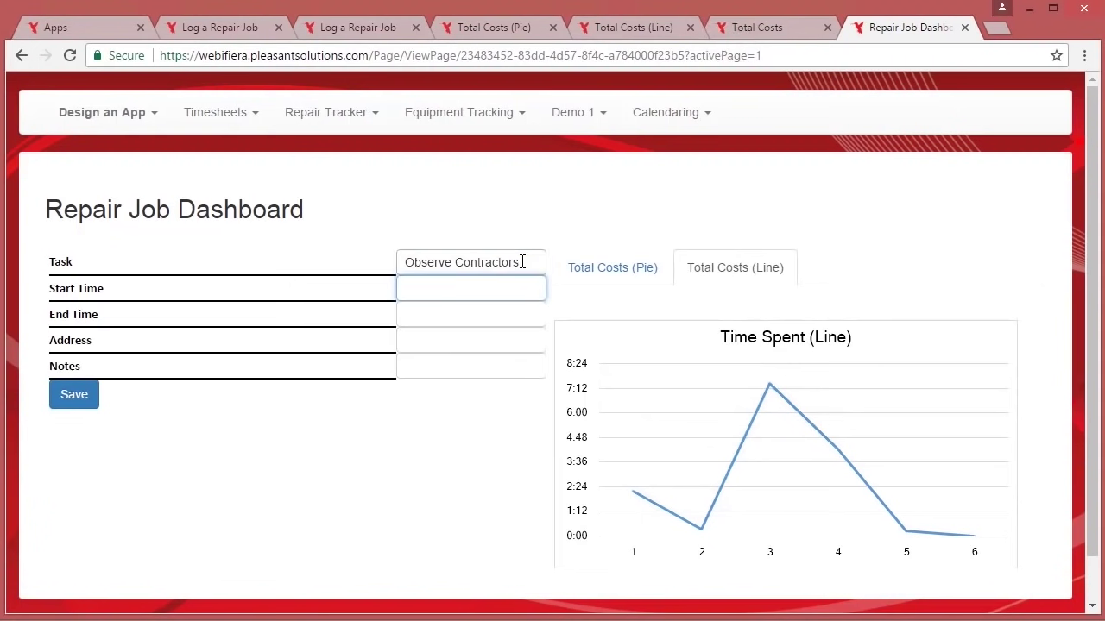
Step: Enter the 5:00 start time for the Observe Contractors job and save the dashboard entry
text(5:00)
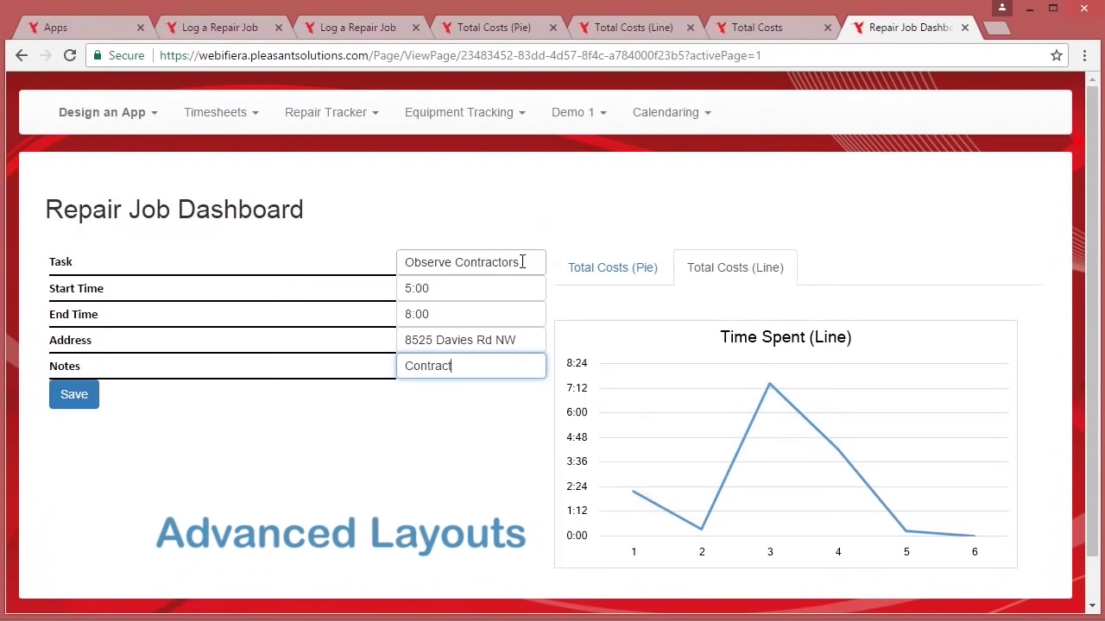
click(77, 396)
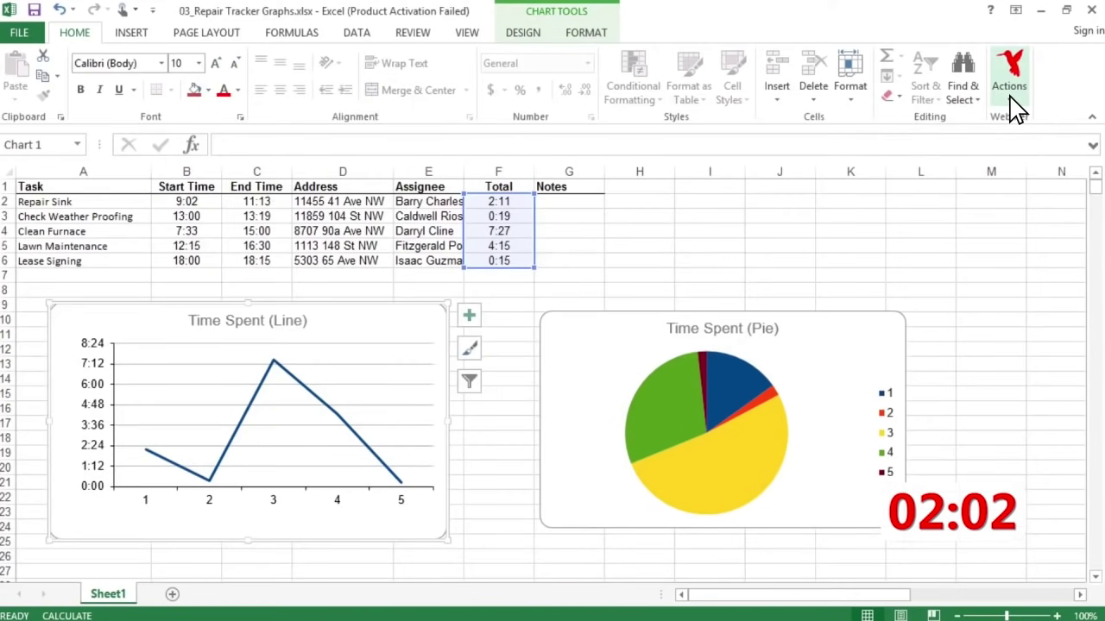
click(1011, 96)
Step: Add an Insert page titled 'Log a Repair Job' sourced from Sheet1 to the repair tracker app
click(1079, 121)
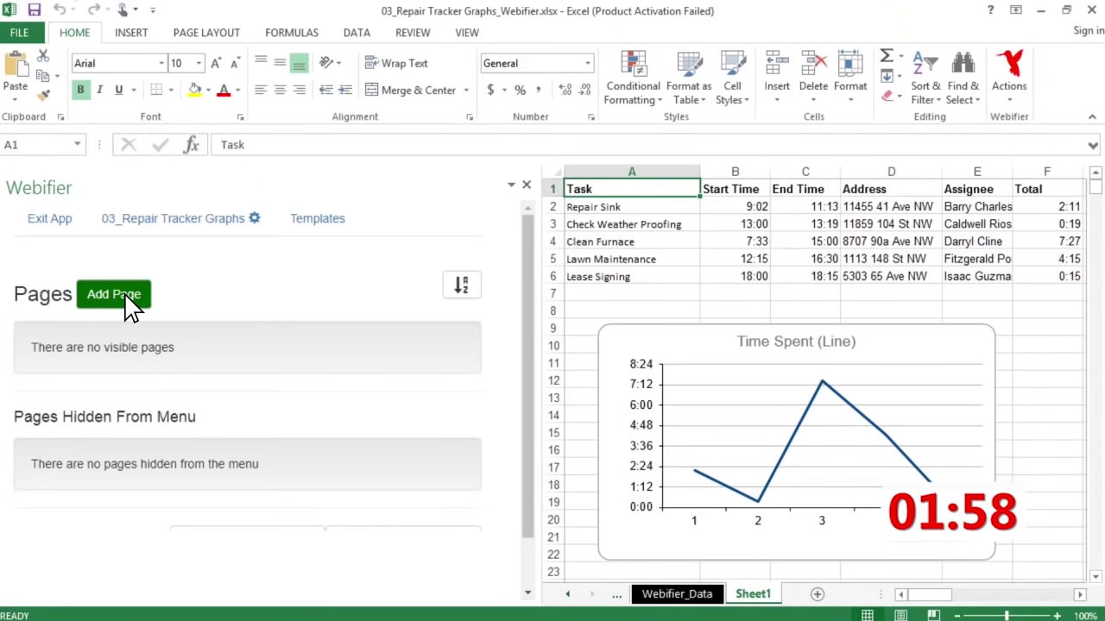
click(121, 298)
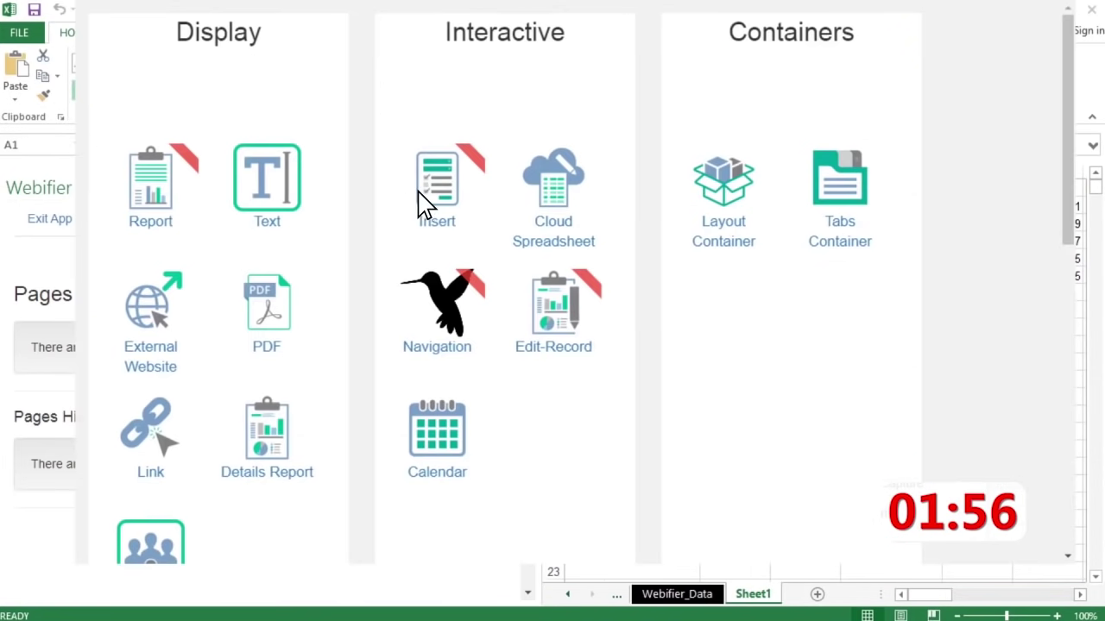
click(449, 192)
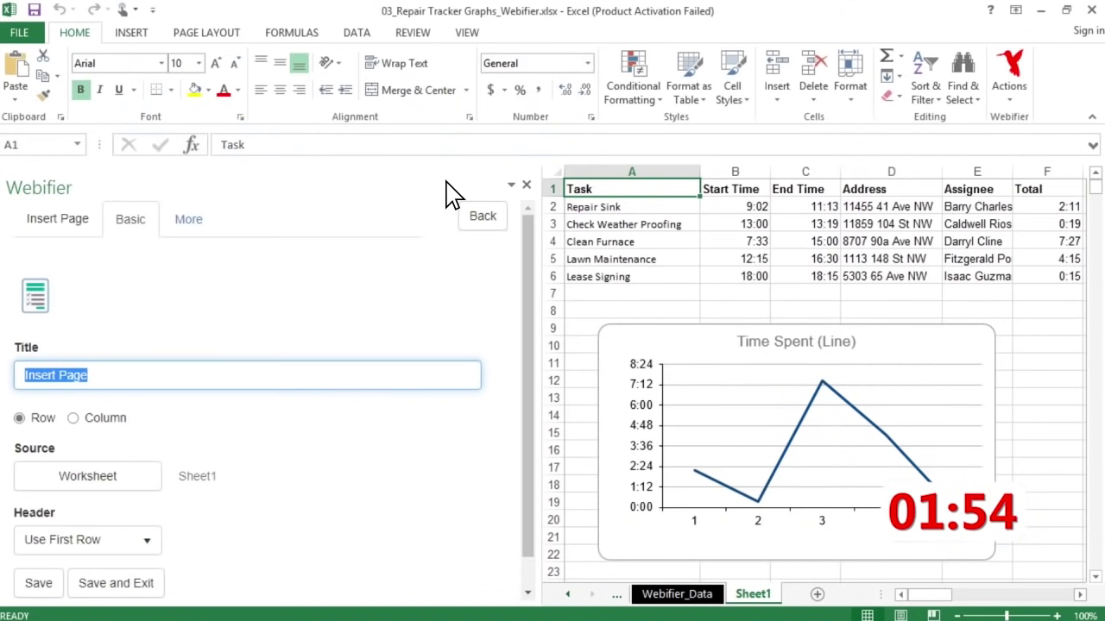
text(Log a Repai)
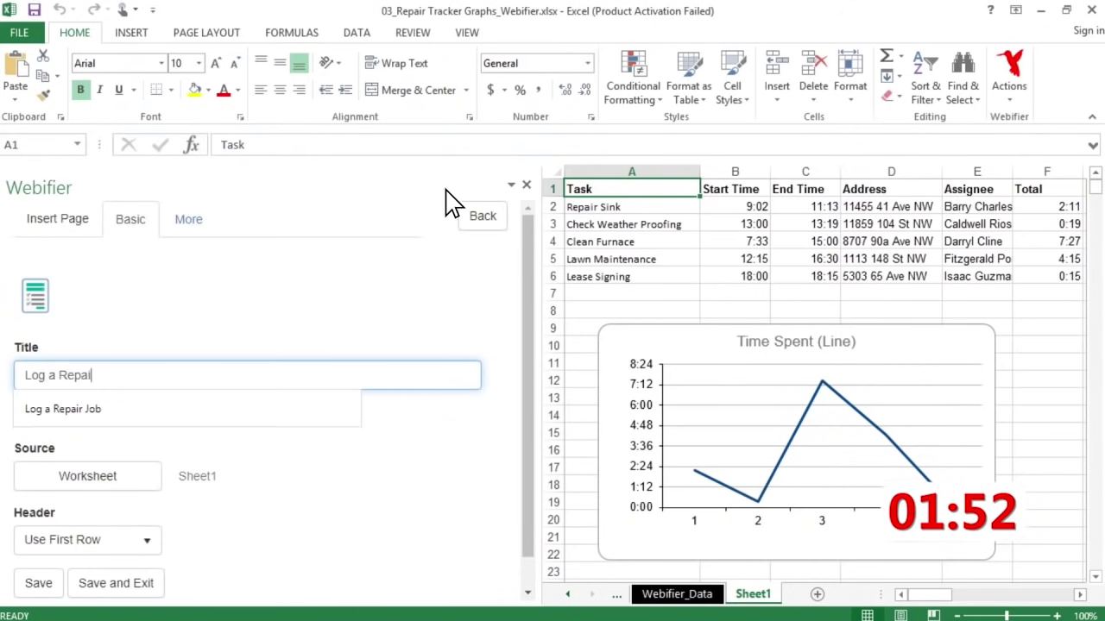
text(r Job)
scroll(450, 397, down, 1)
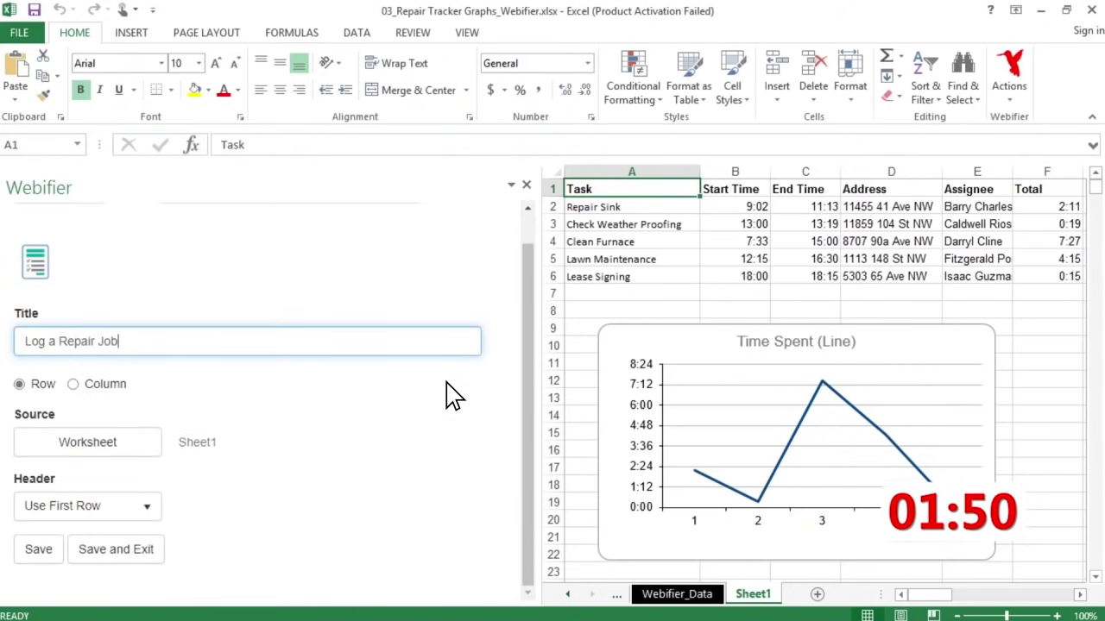
click(38, 553)
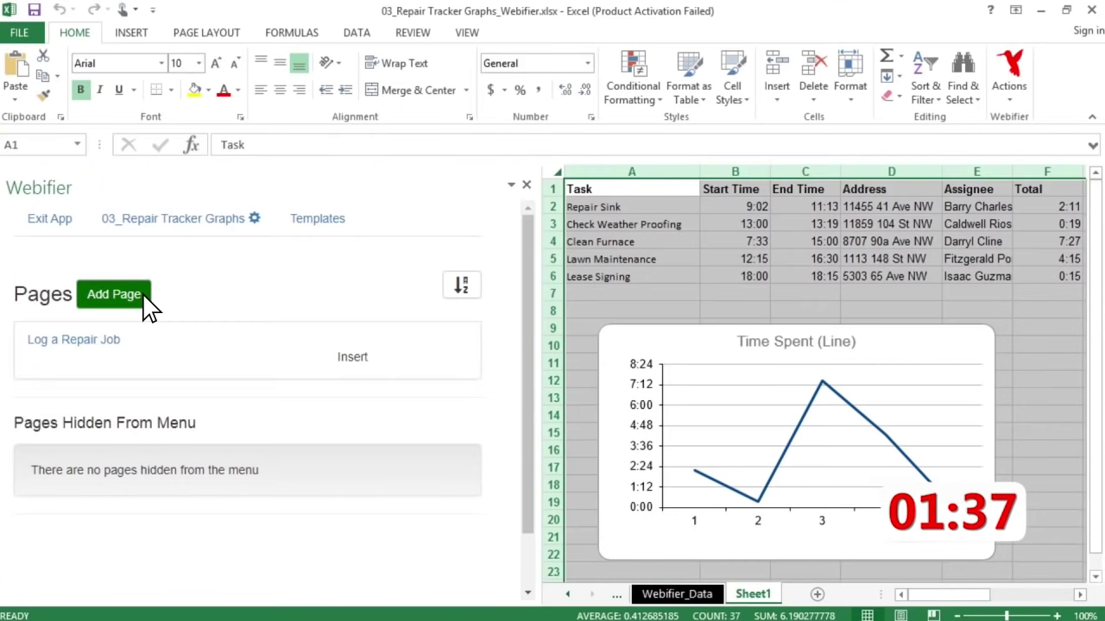
Step: Save a report page titled 'Total Costs (Pie)' showing the Time Spent (Pie) chart
click(145, 298)
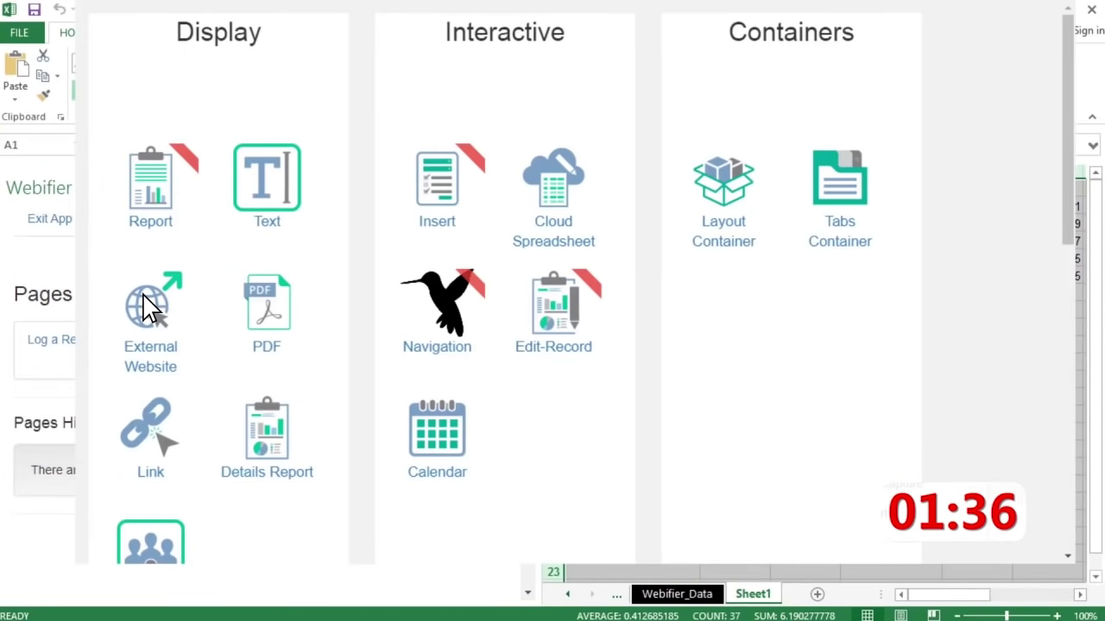
click(148, 214)
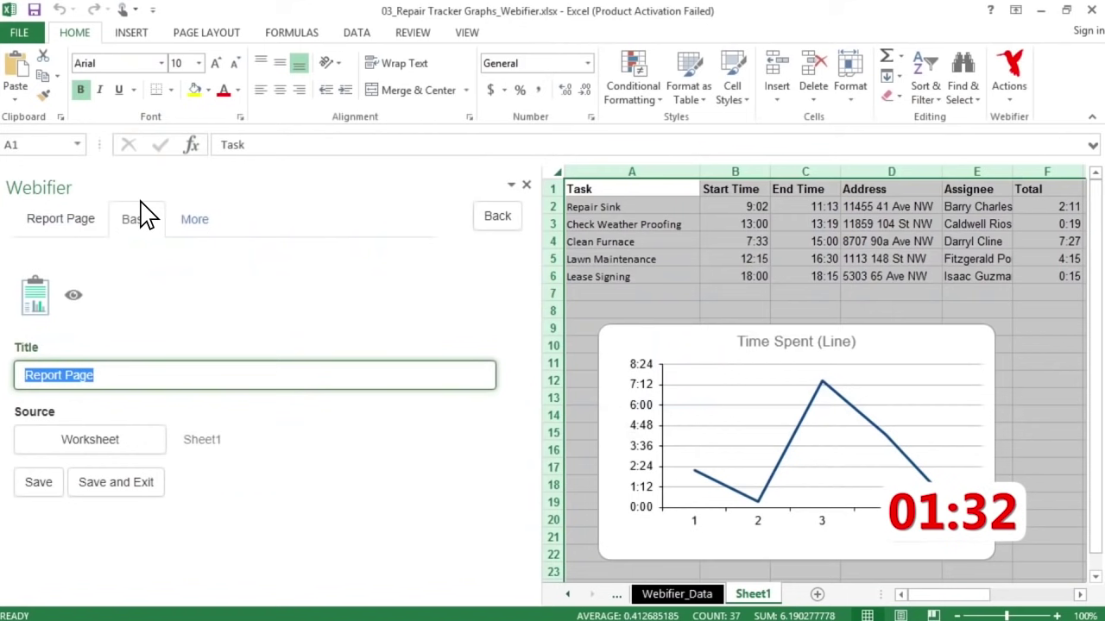
text(Total Costs (Pie)
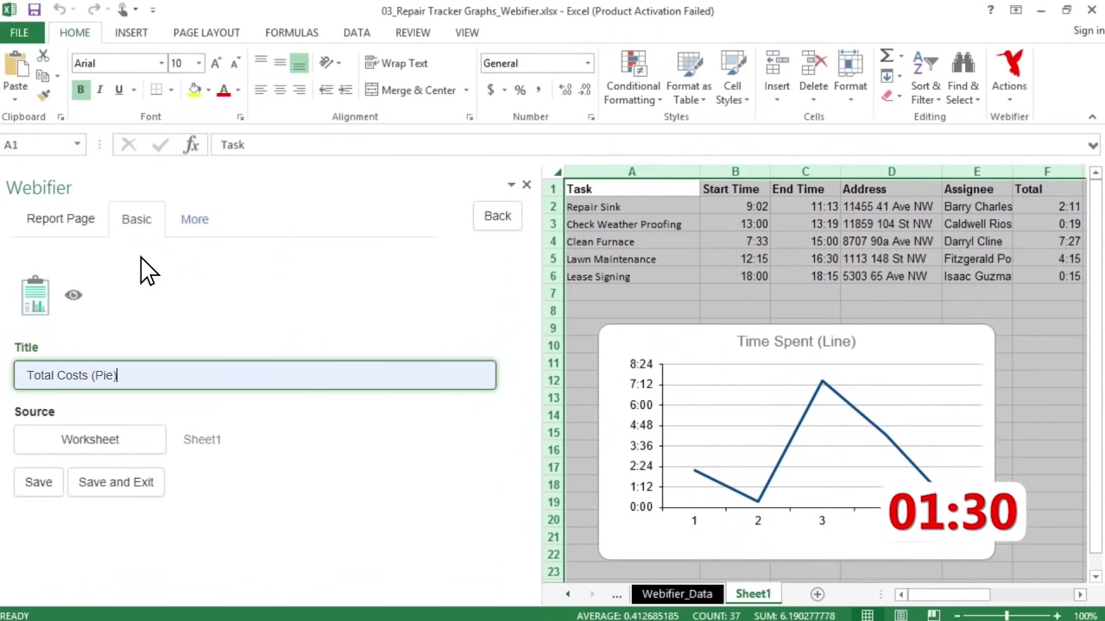
click(148, 446)
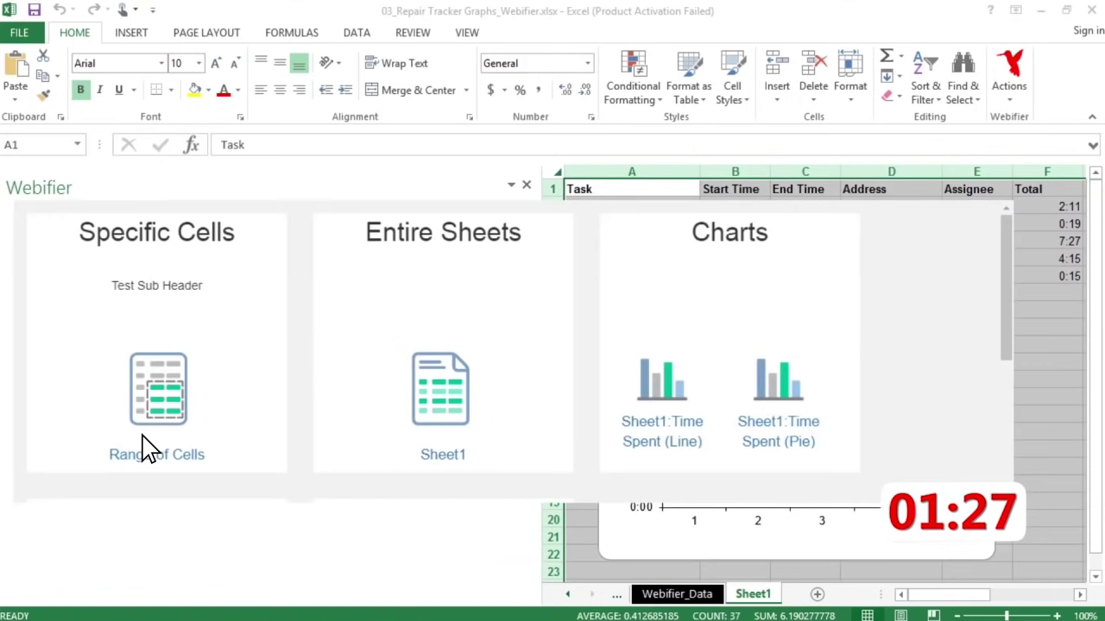
click(787, 418)
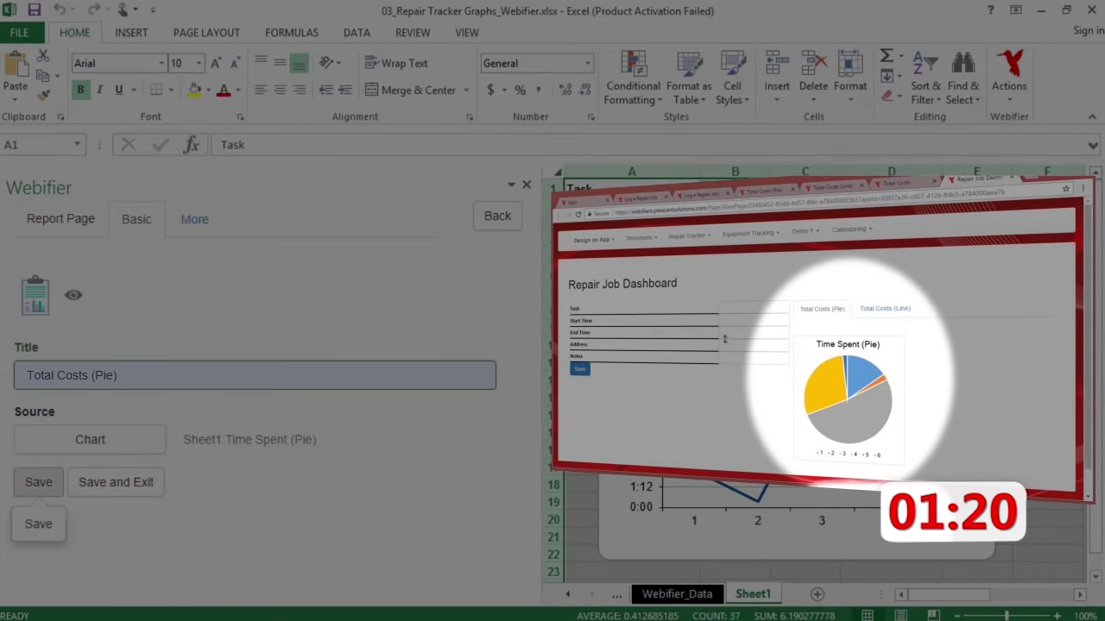
click(37, 481)
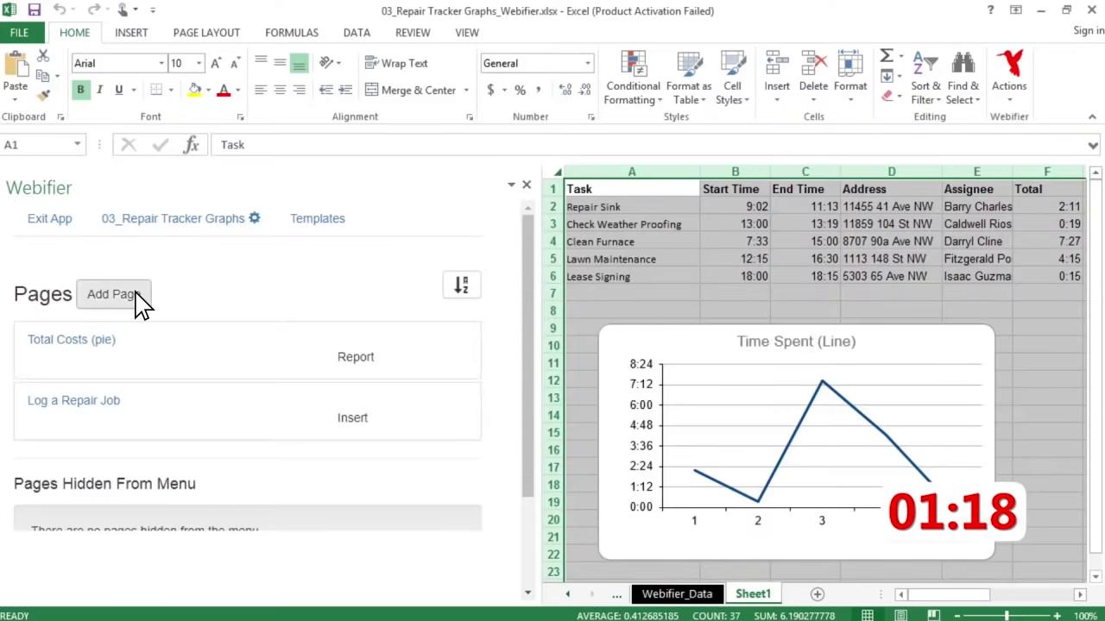
click(136, 291)
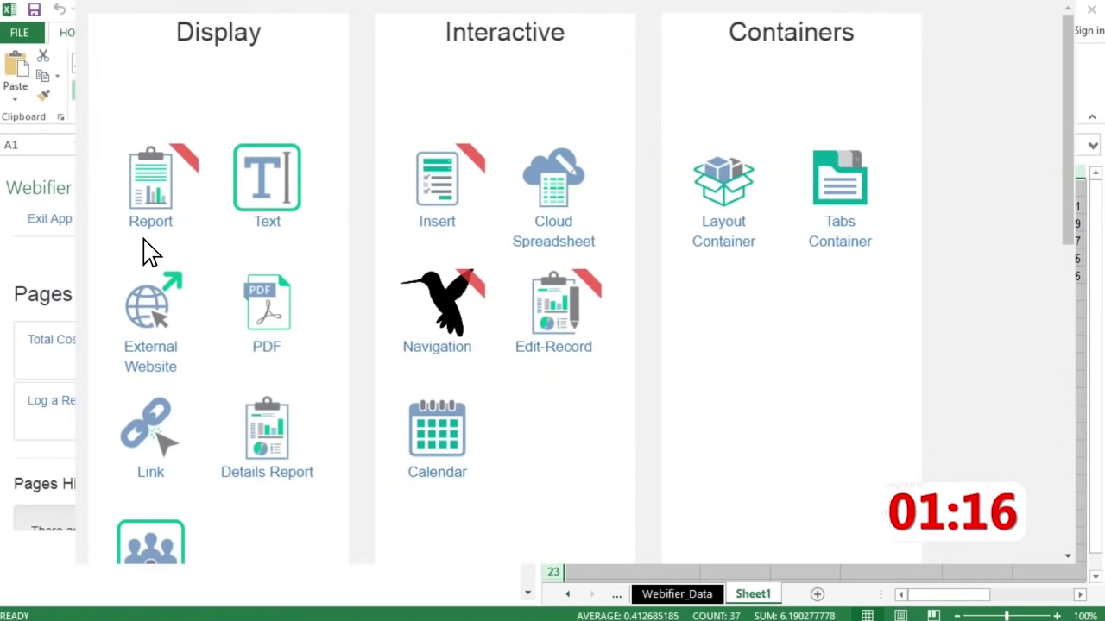
Step: Save a 'Total Costs (line)' report page using the Sheet1:Time Spent (Line) chart
click(153, 200)
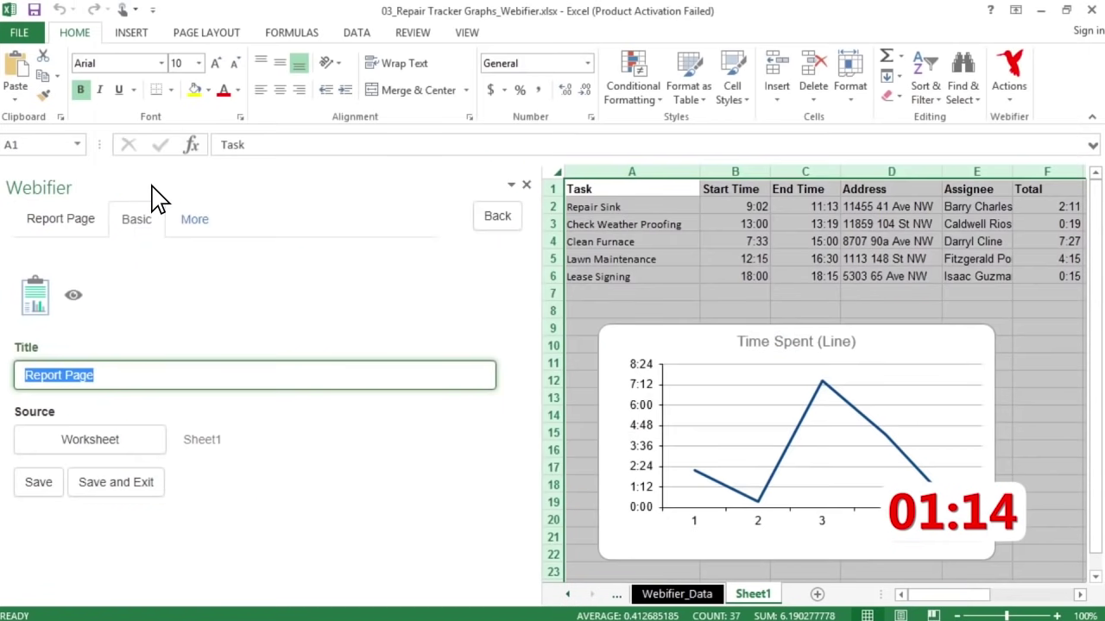
text(T)
key(Down)
key(Down)
key(Down)
key(Return)
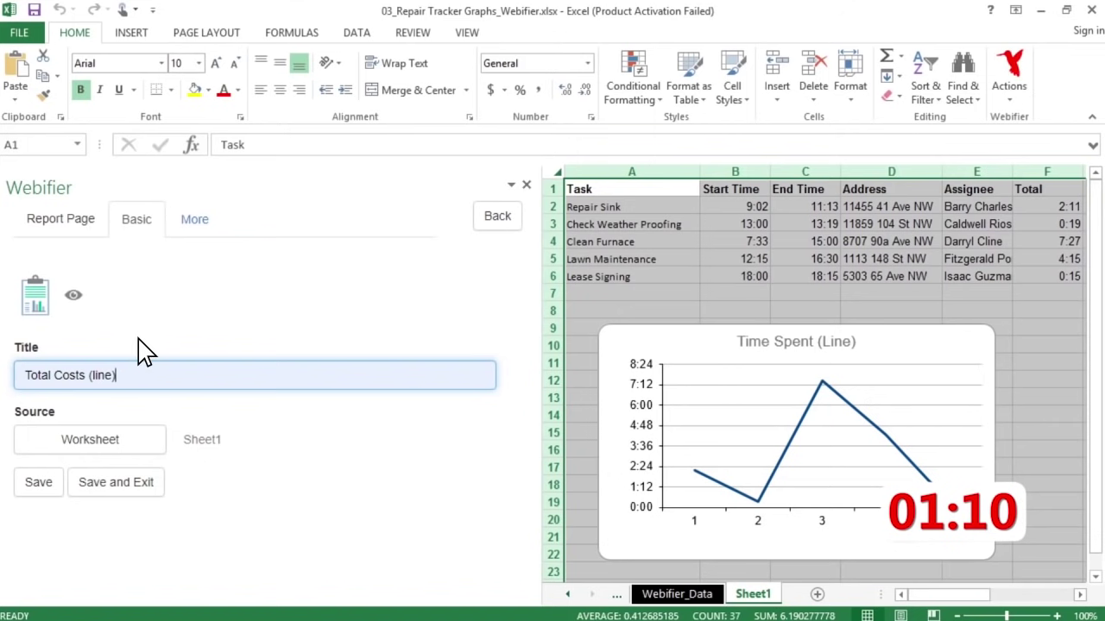
click(135, 445)
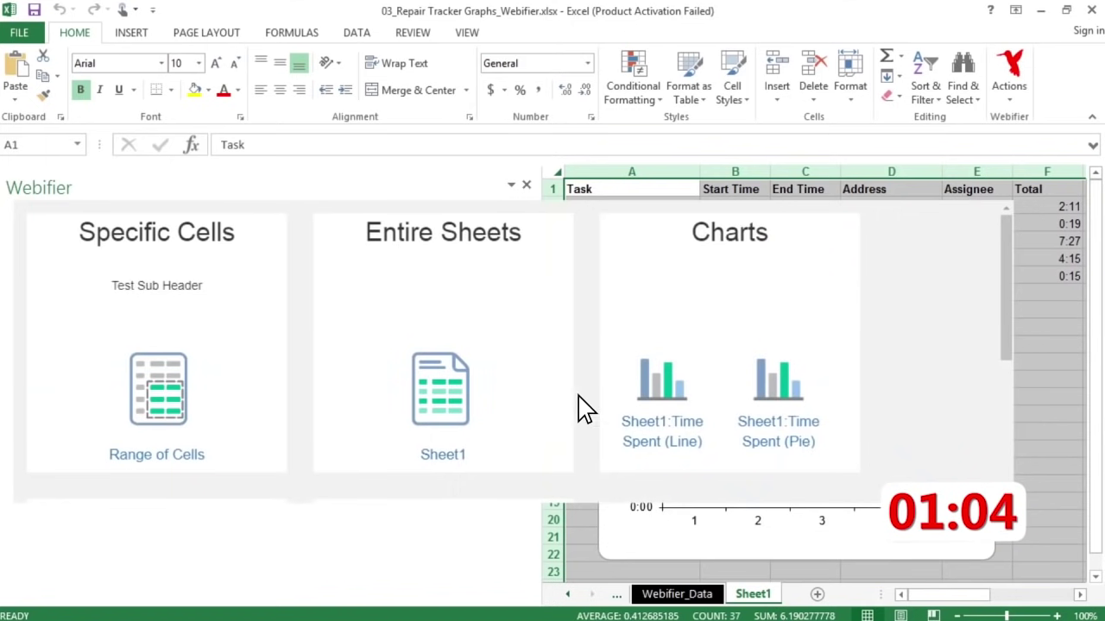
click(666, 388)
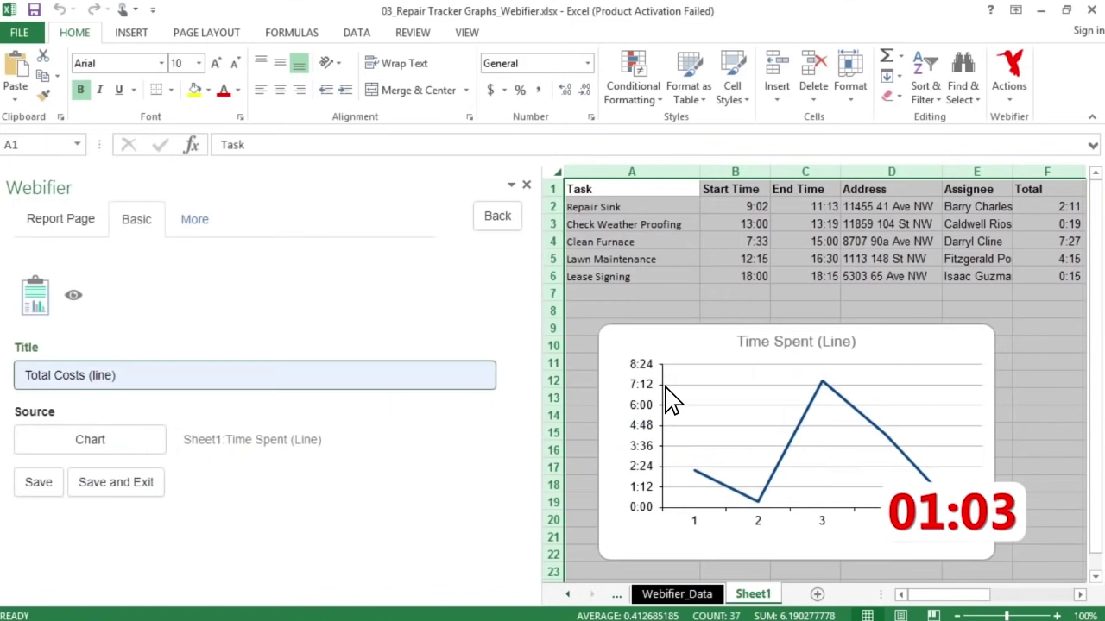
click(52, 485)
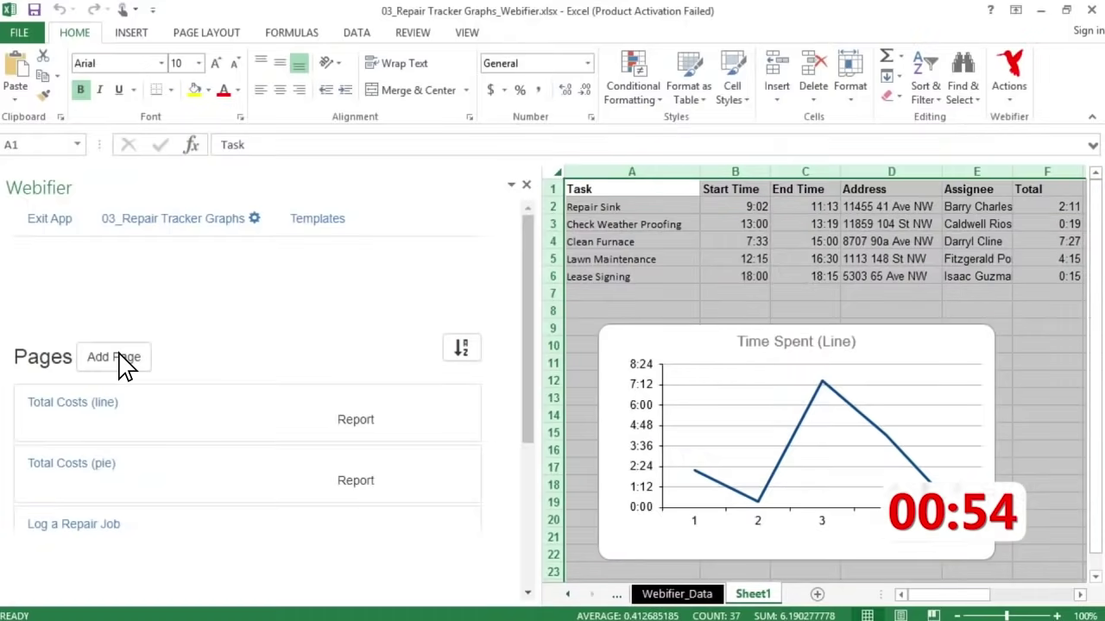
Step: Begin adding a new page that will become the 'Total Costs' tabs container
click(124, 365)
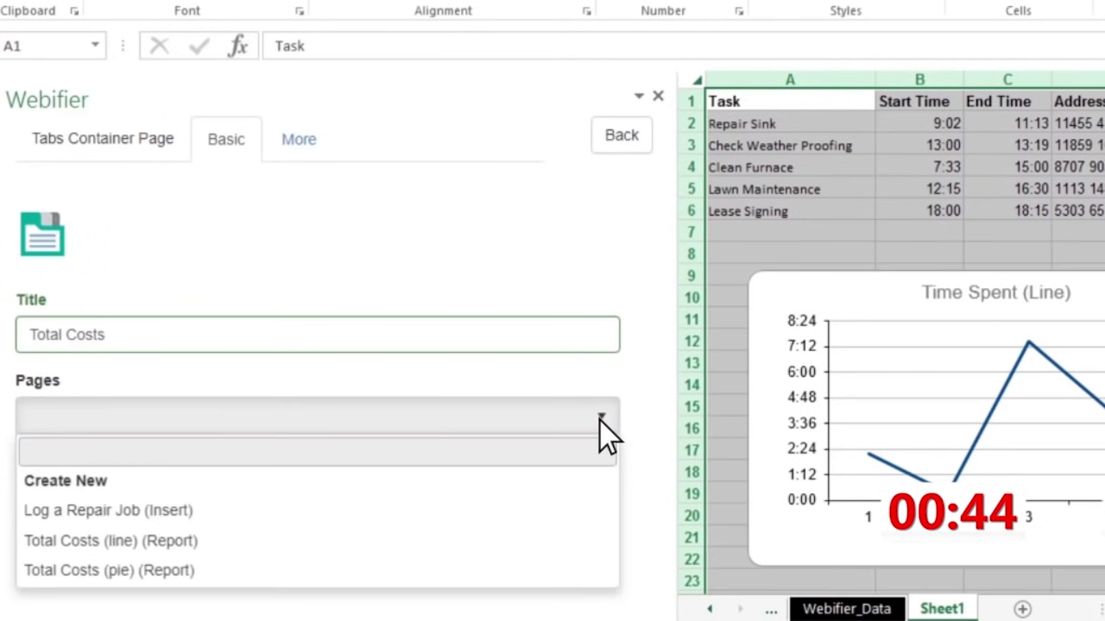
Step: Make Total Costs (line) and Total Costs (pie) the two tabs of the Total Costs page, then save
click(566, 542)
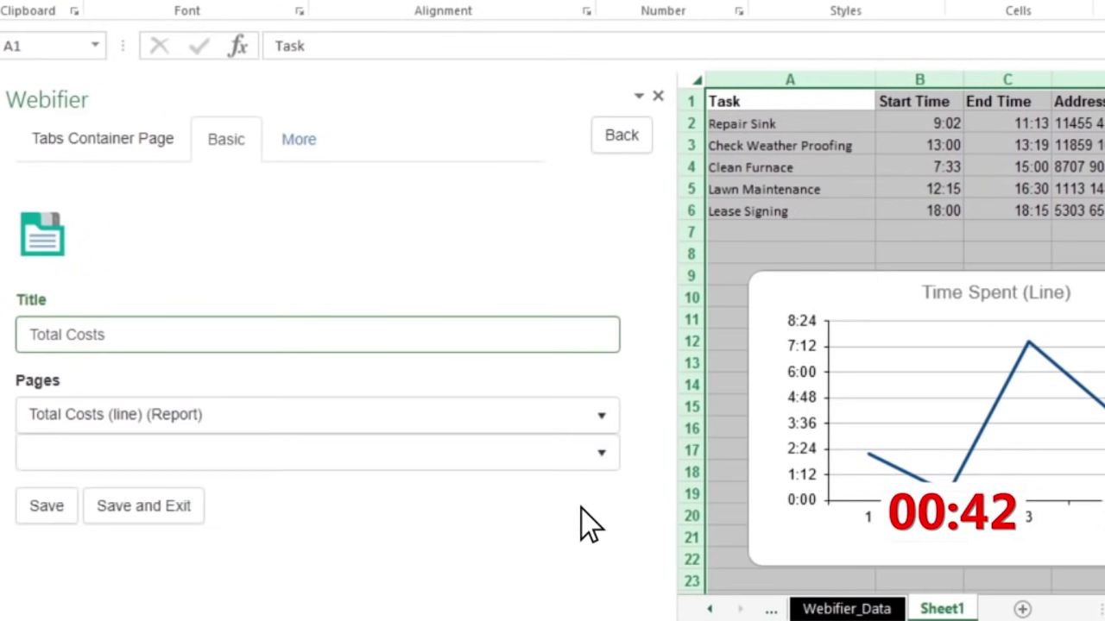
click(606, 453)
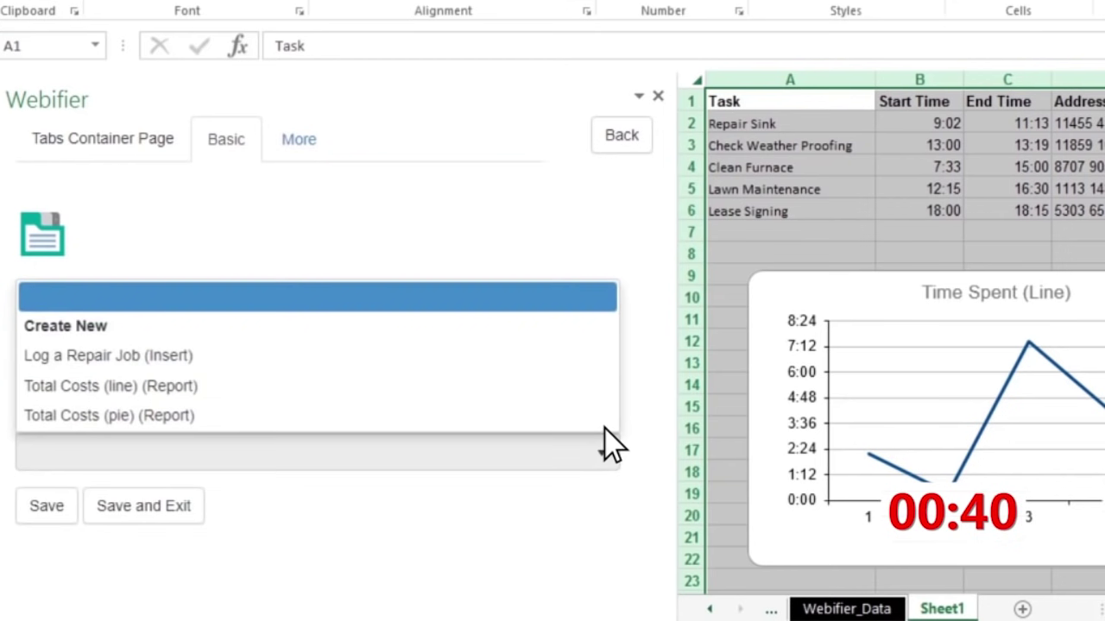
click(599, 419)
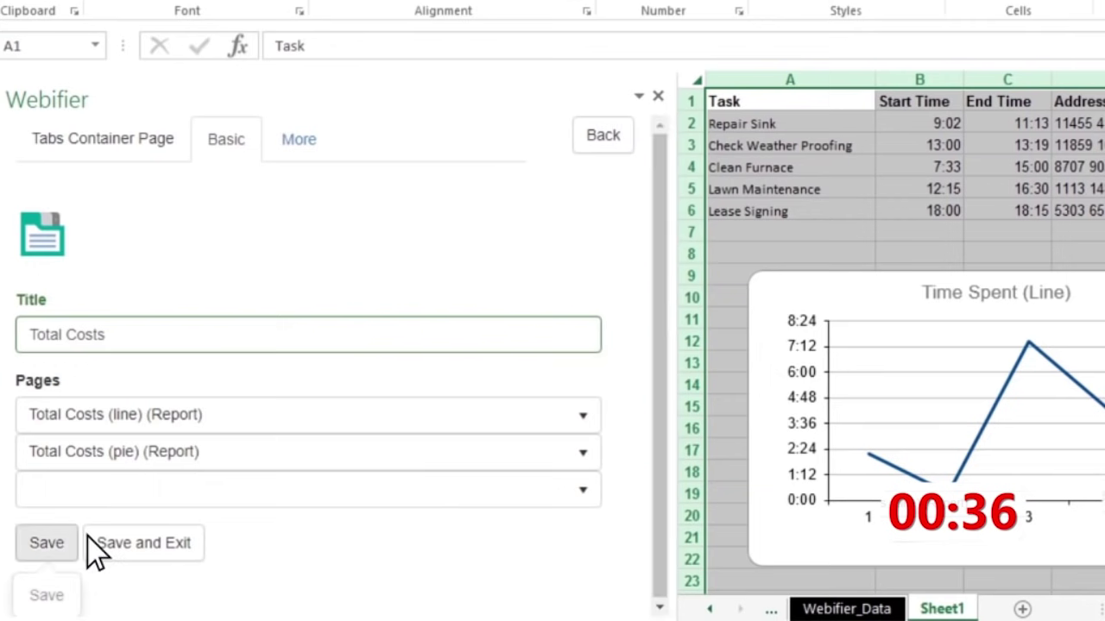
click(52, 543)
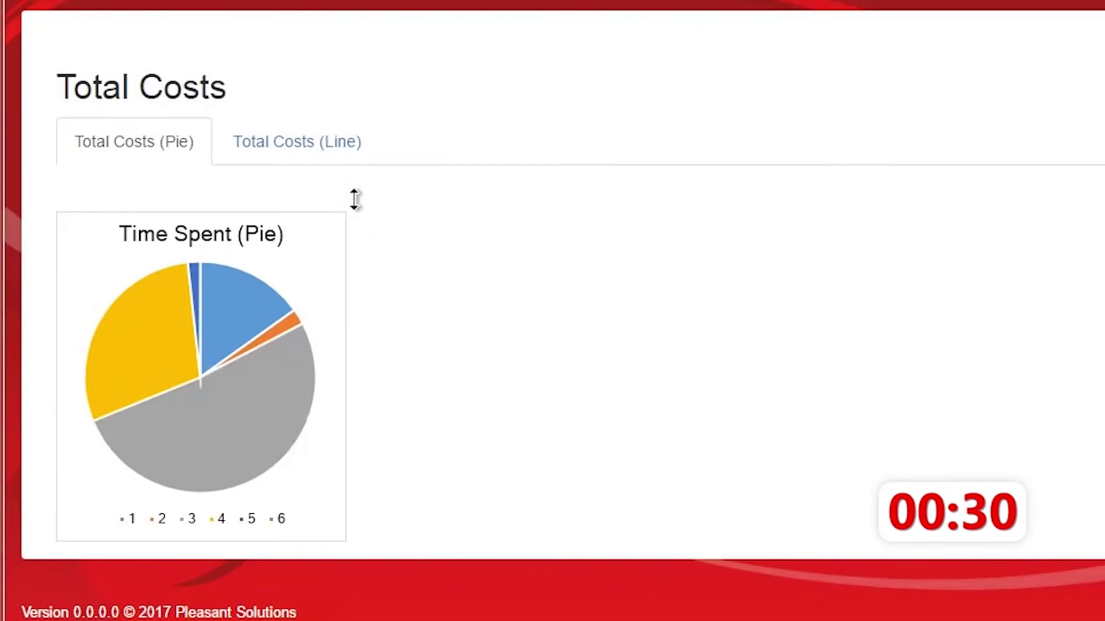
Step: View the line chart tab on the Total Costs page online, then begin another page
click(326, 142)
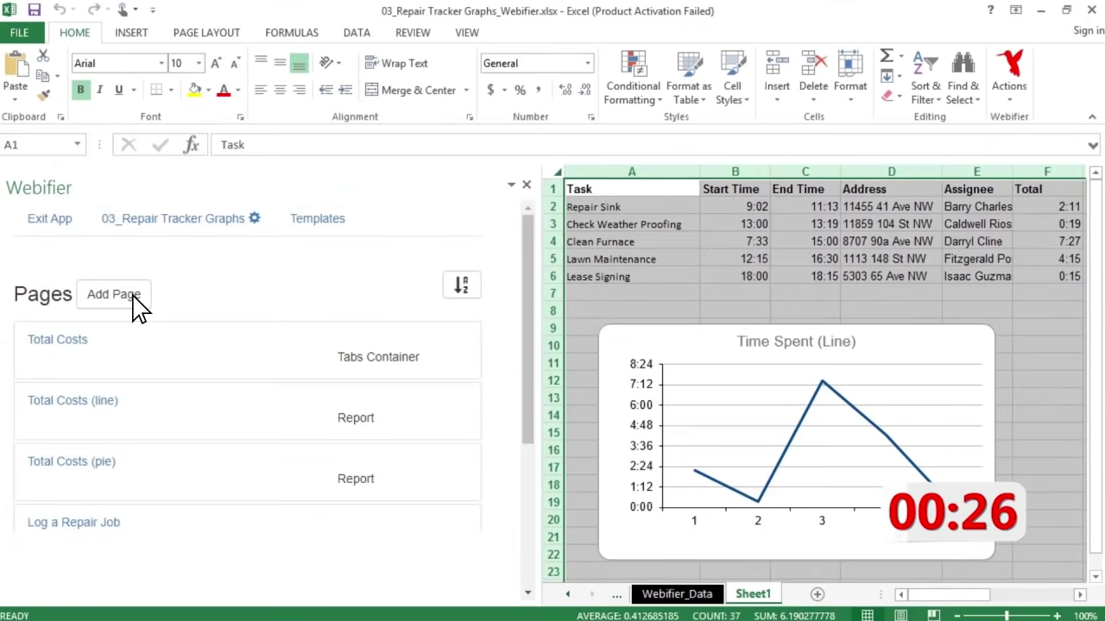
click(134, 298)
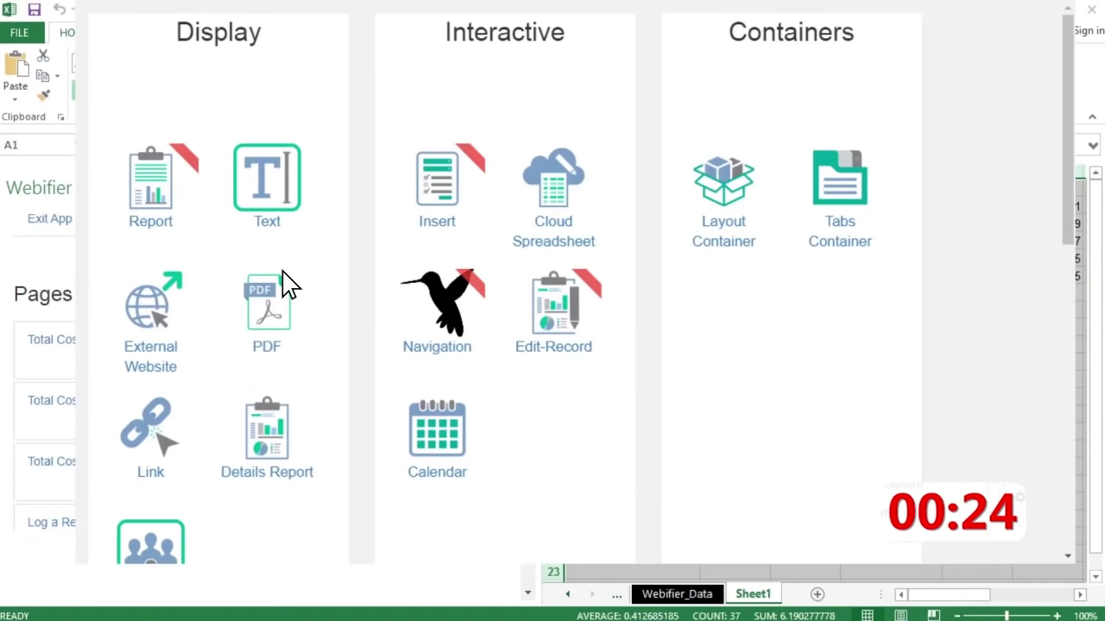
Step: Create a layout container page titled 'Repair Job Dashboard'
click(694, 216)
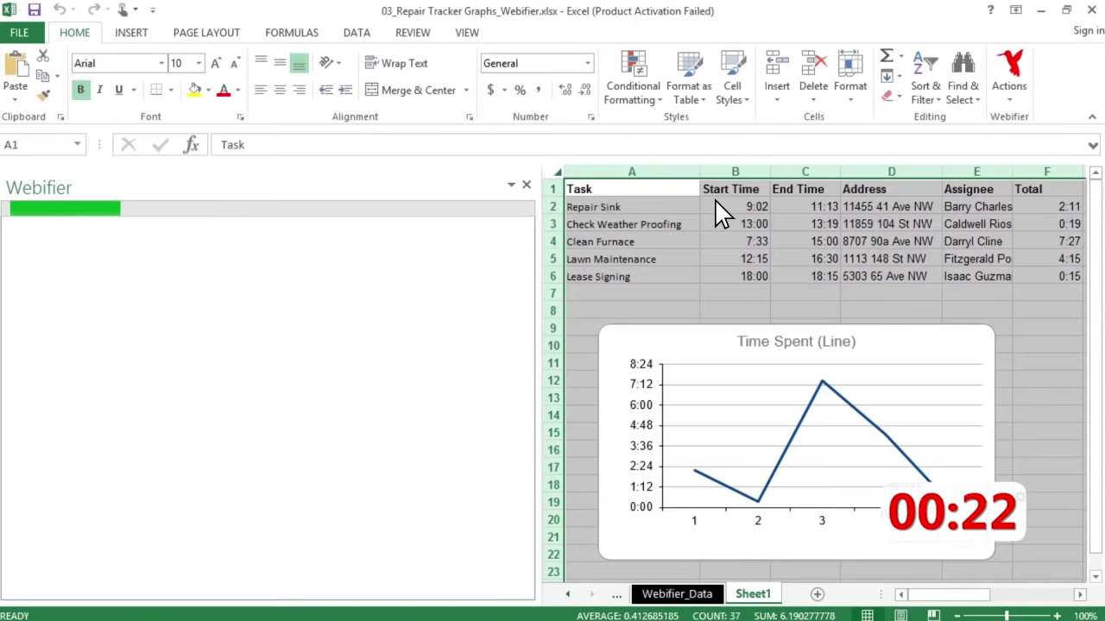
text(Re)
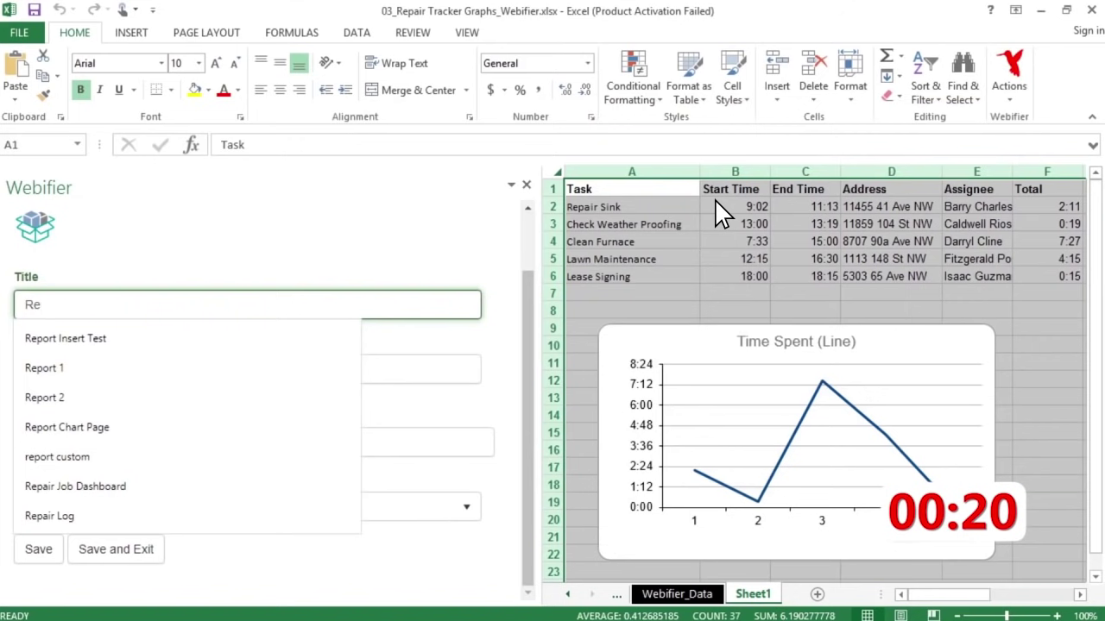
text(pair Job)
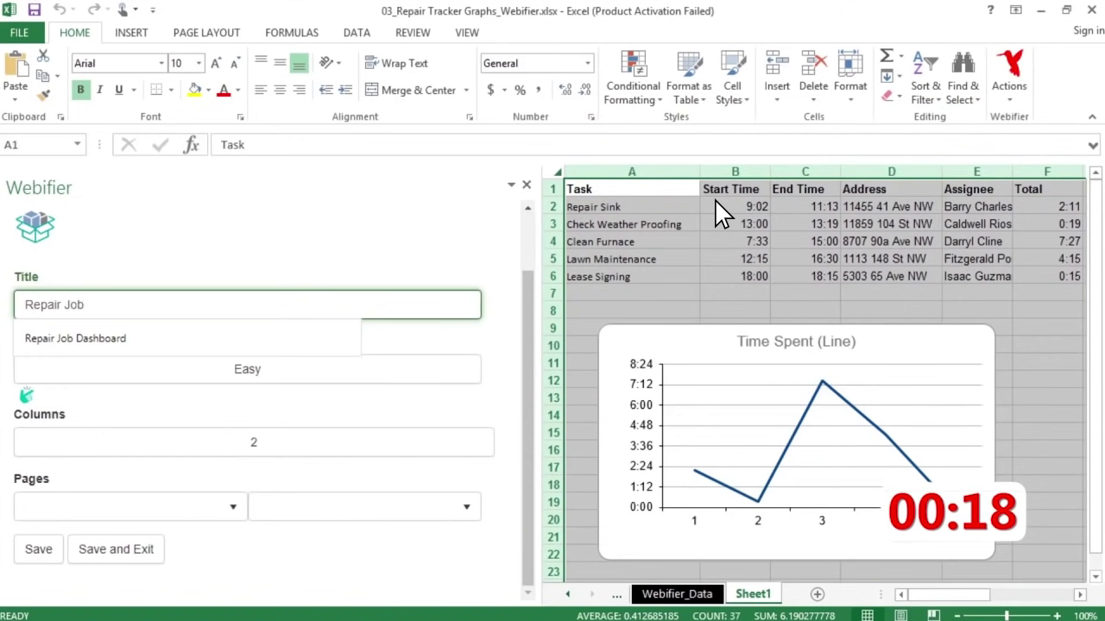
key(Down)
key(Return)
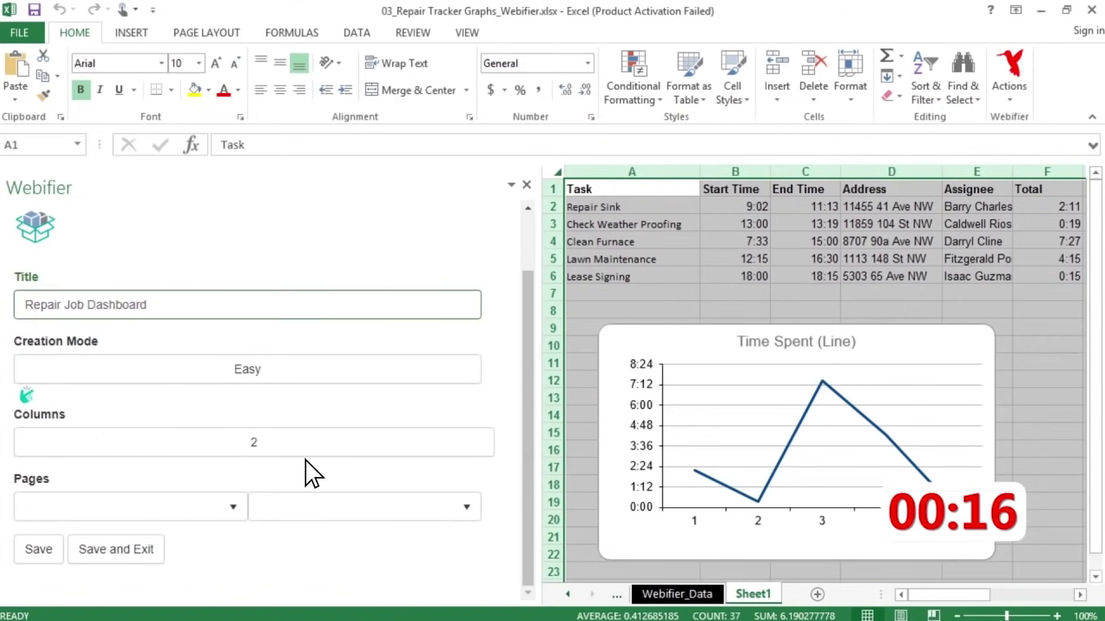
Step: Put Log a Repair Job in column one and the Total Costs tabs in column two, then save
click(234, 507)
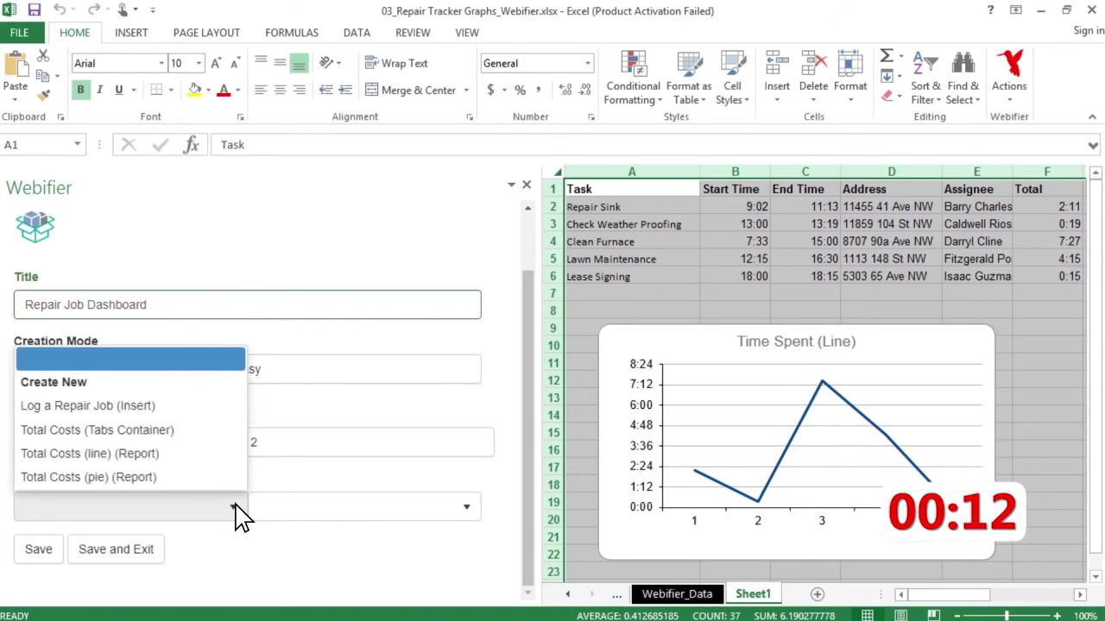
click(219, 411)
click(477, 514)
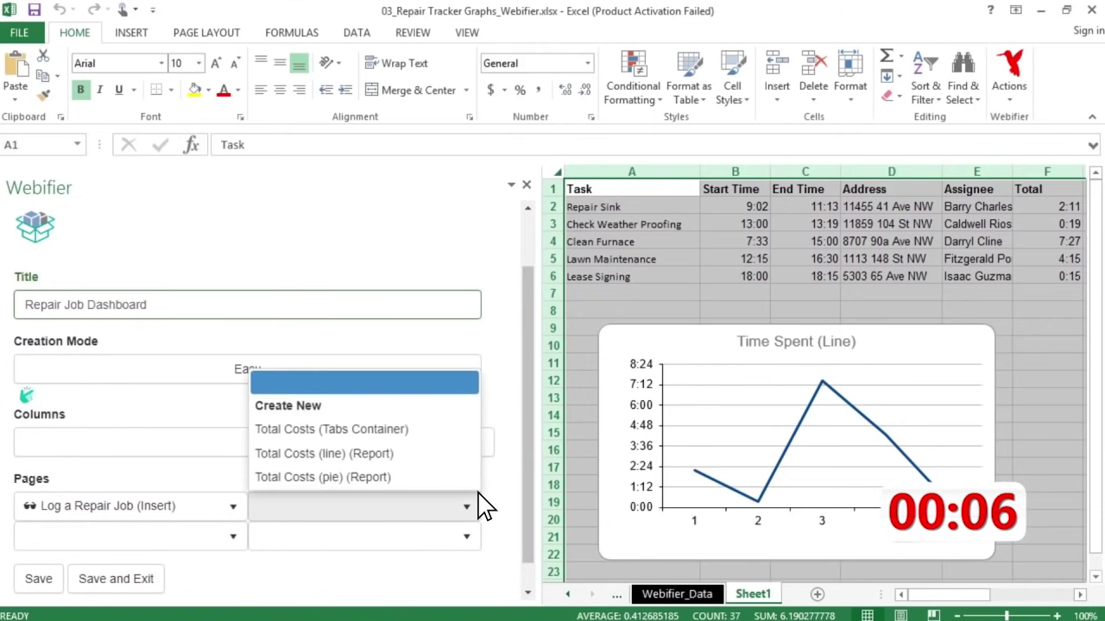
click(464, 432)
click(43, 580)
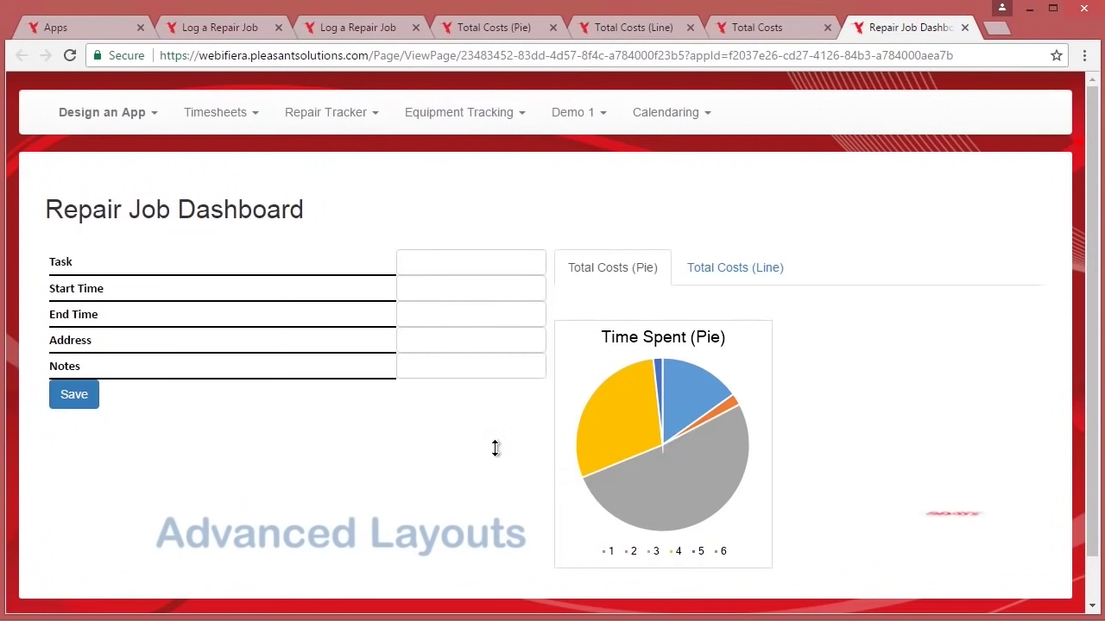
Step: Show the Total Costs (Line) tab on the Repair Job Dashboard
click(774, 262)
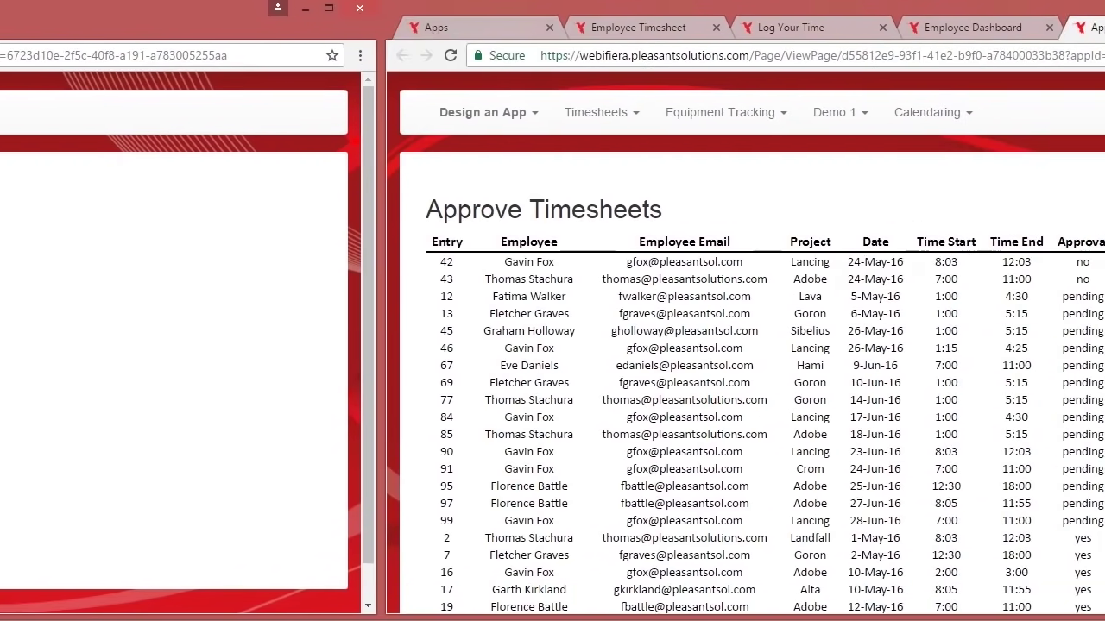
Step: Approve entry 43 with 'yes', then highlight row 2 in the Bookkeeping Report
click(730, 276)
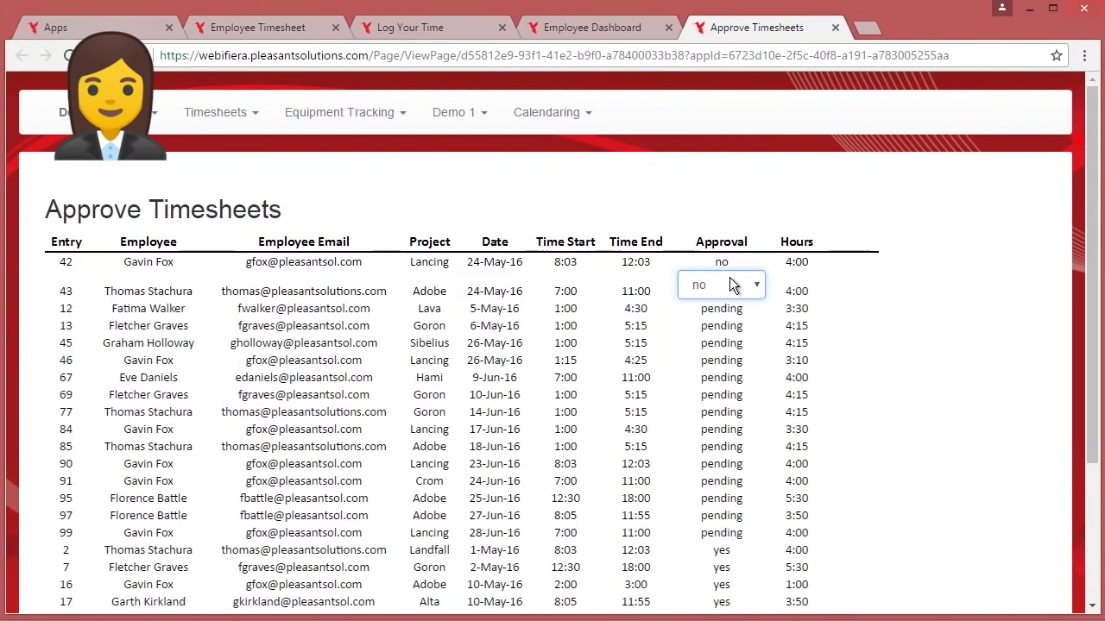
click(729, 277)
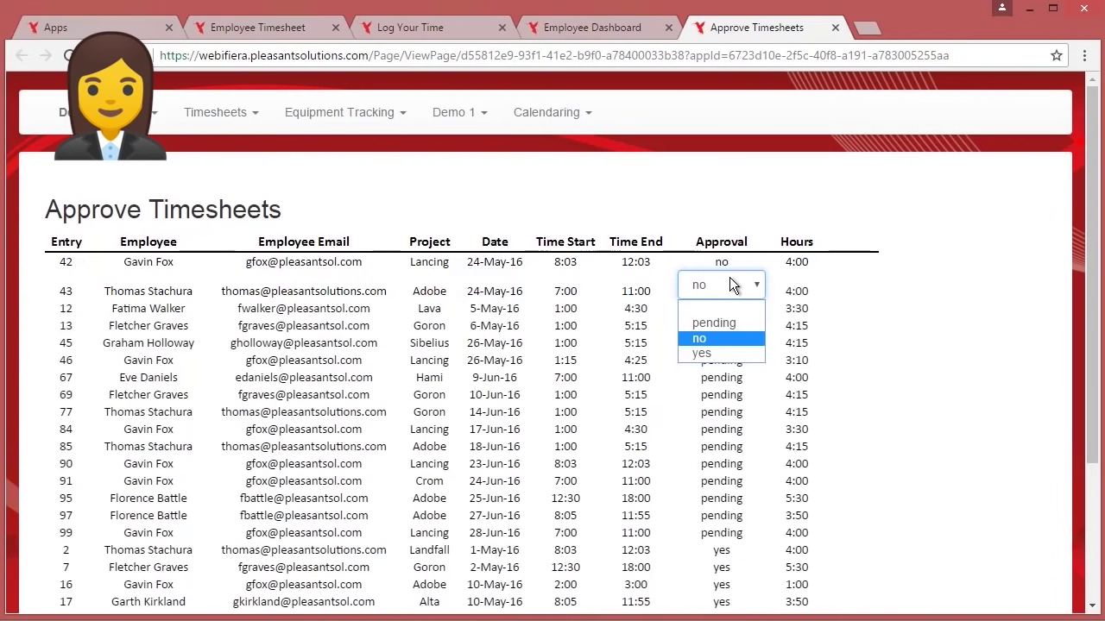
click(735, 354)
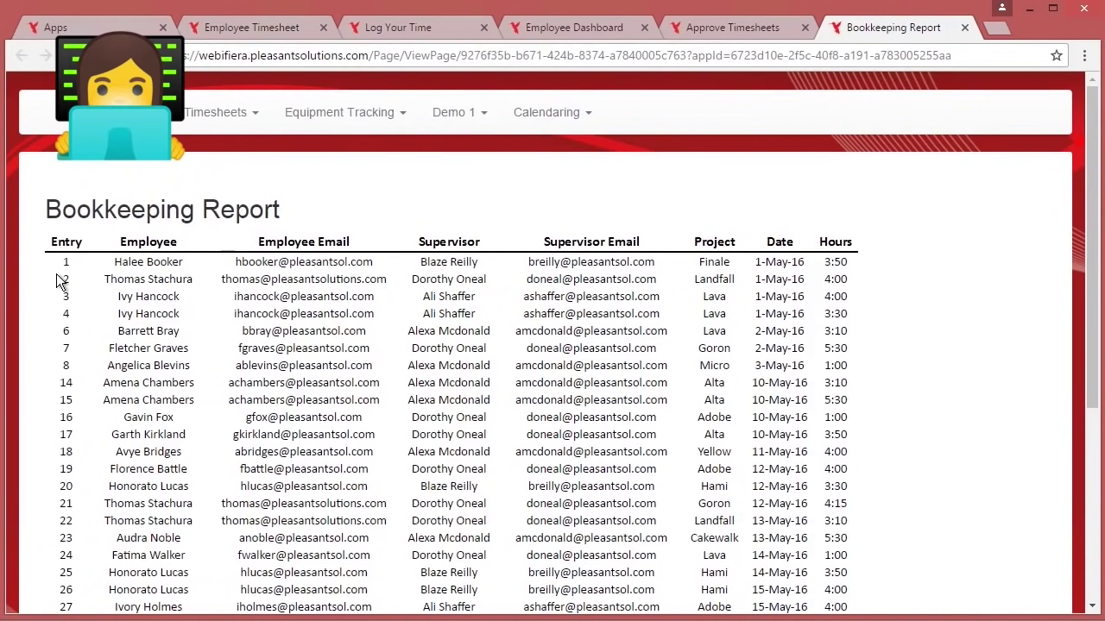
drag(55, 275, 836, 288)
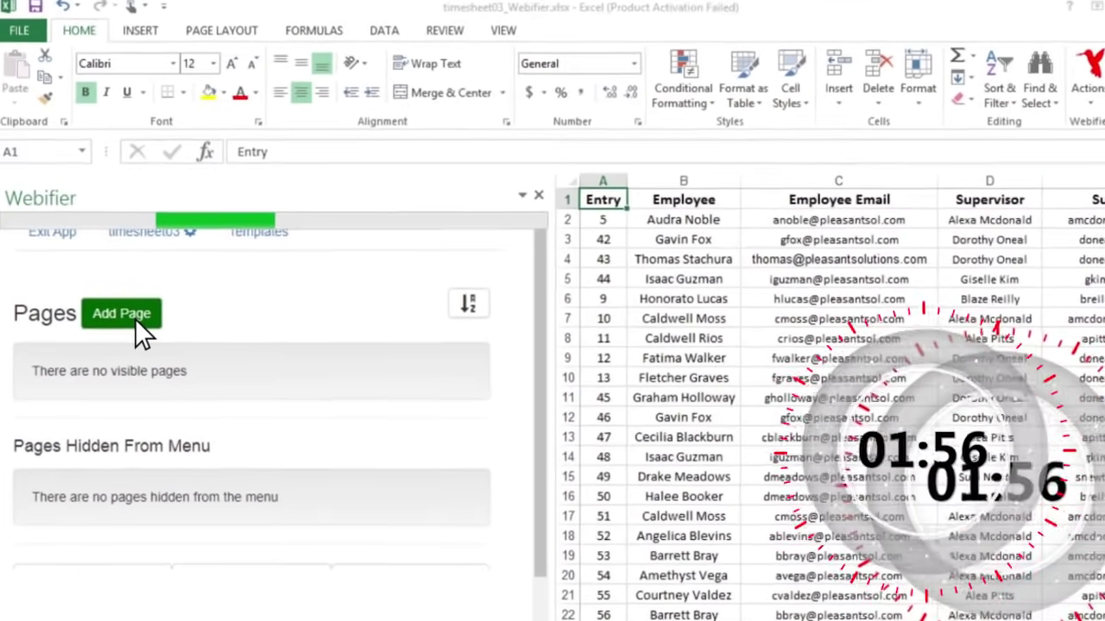
Step: Add a report page titled 'Employee Timesheet' and save it
click(133, 313)
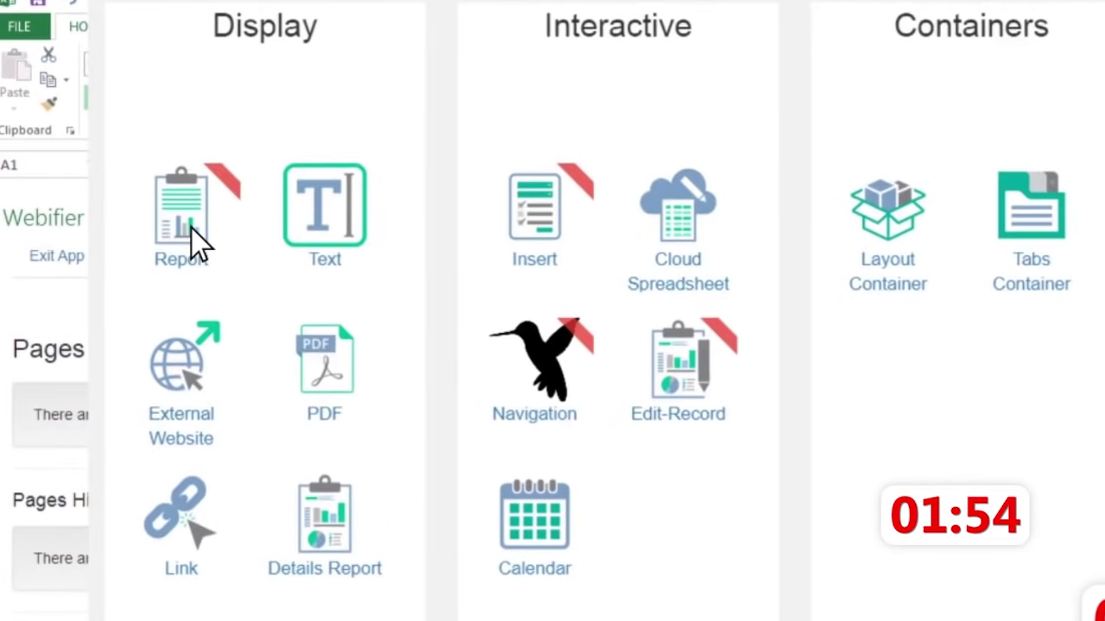
click(191, 228)
text(Emplo)
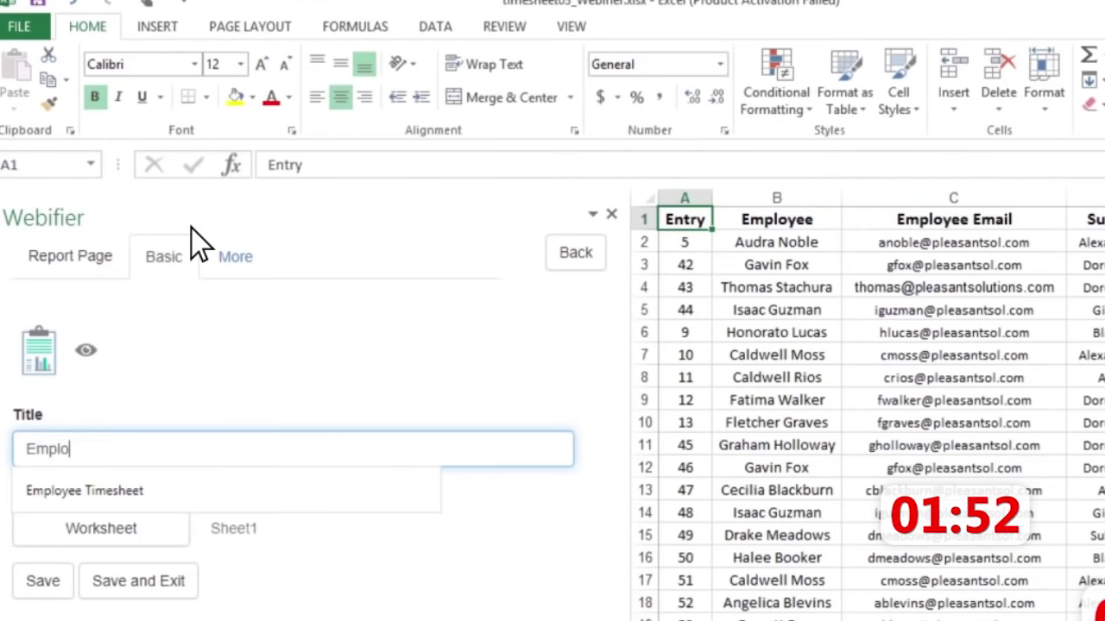
text(yee Timesh)
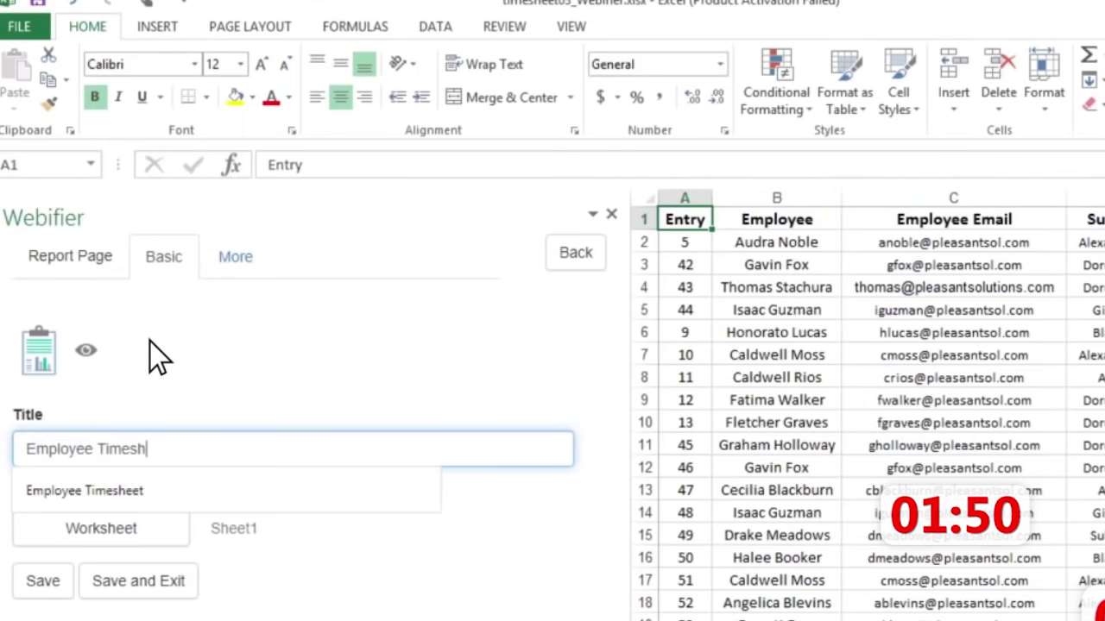
click(90, 490)
click(63, 543)
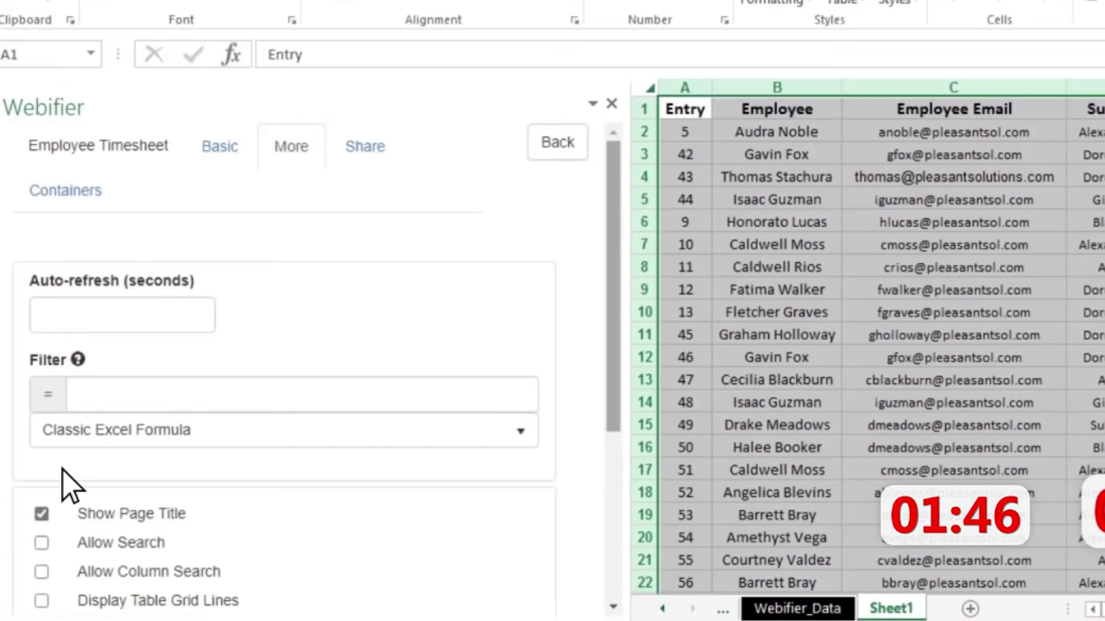
Step: Filter the page with ISLOGGEDINWEBUSER(C) to show only the logged-in user's rows, and save
scroll(63, 470, down, 3)
text(ISLOGGEDINWEBUSER)
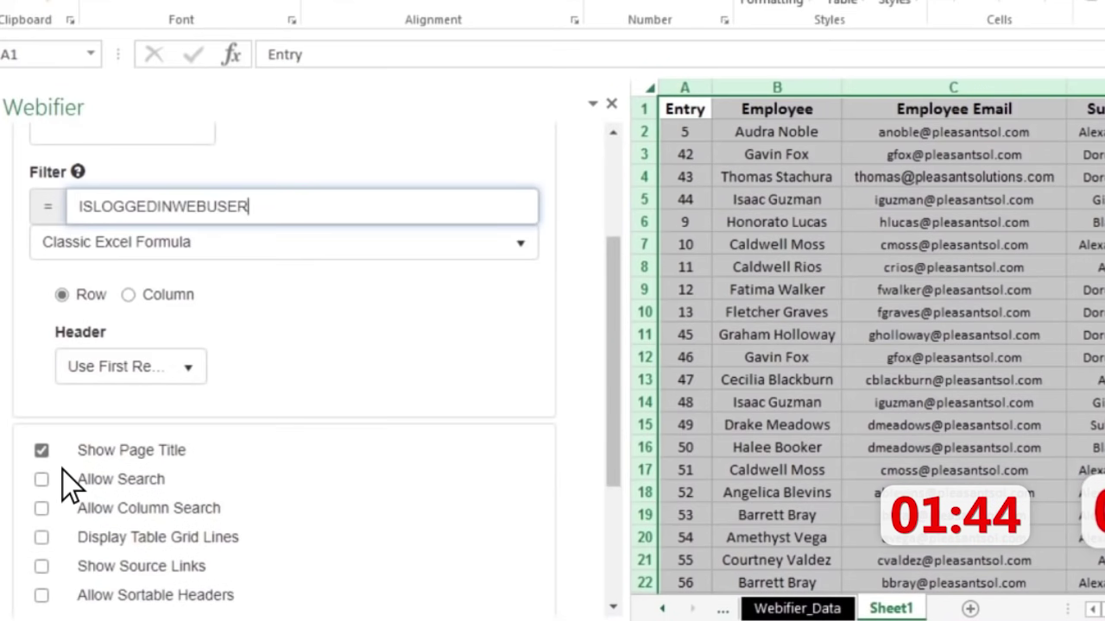
text((C))
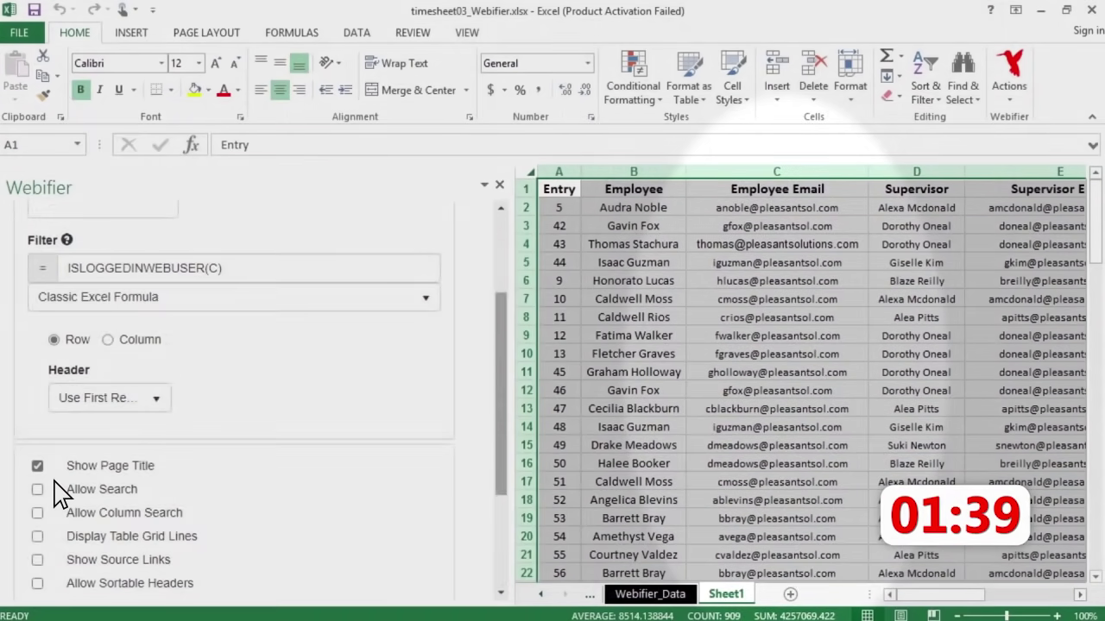
scroll(54, 488, down, 5)
click(42, 524)
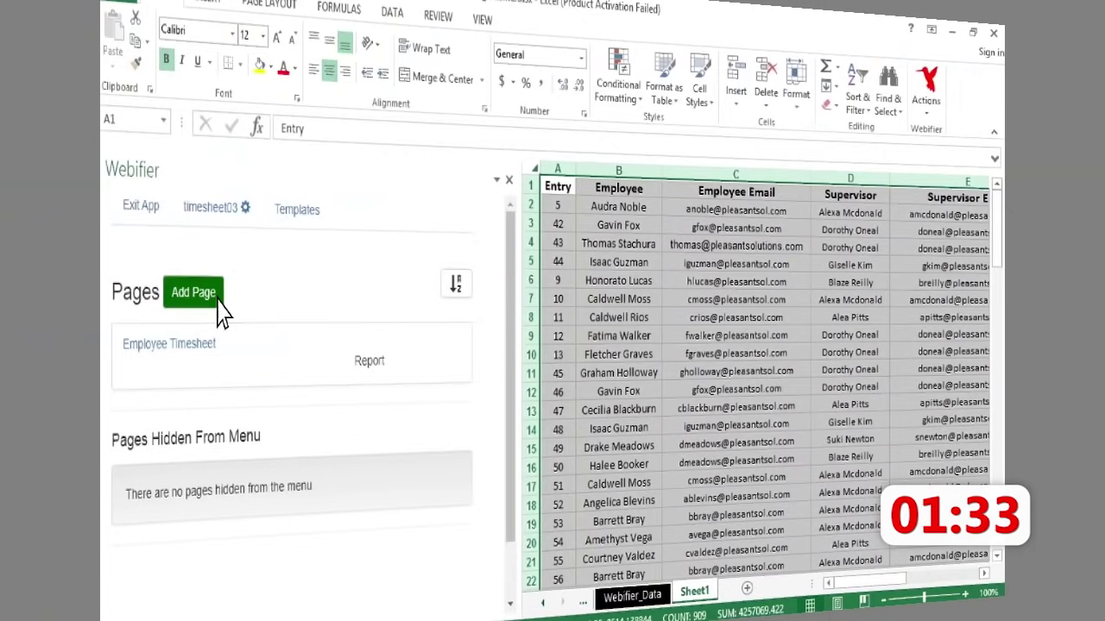
click(140, 299)
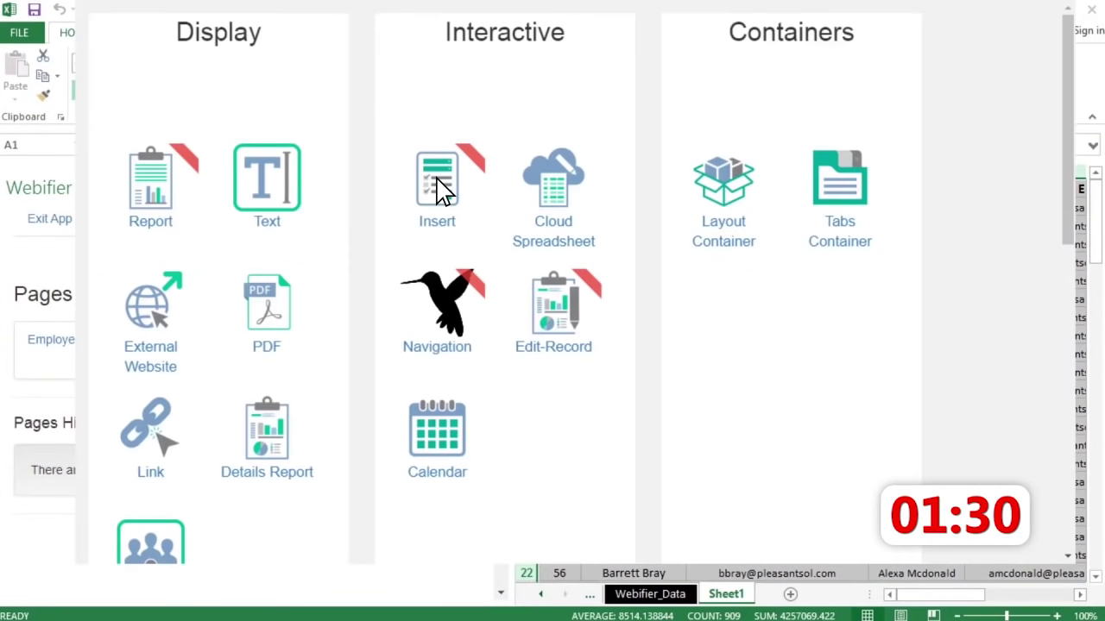
Step: Create an insert page titled 'Log Your Time' and save it
click(437, 186)
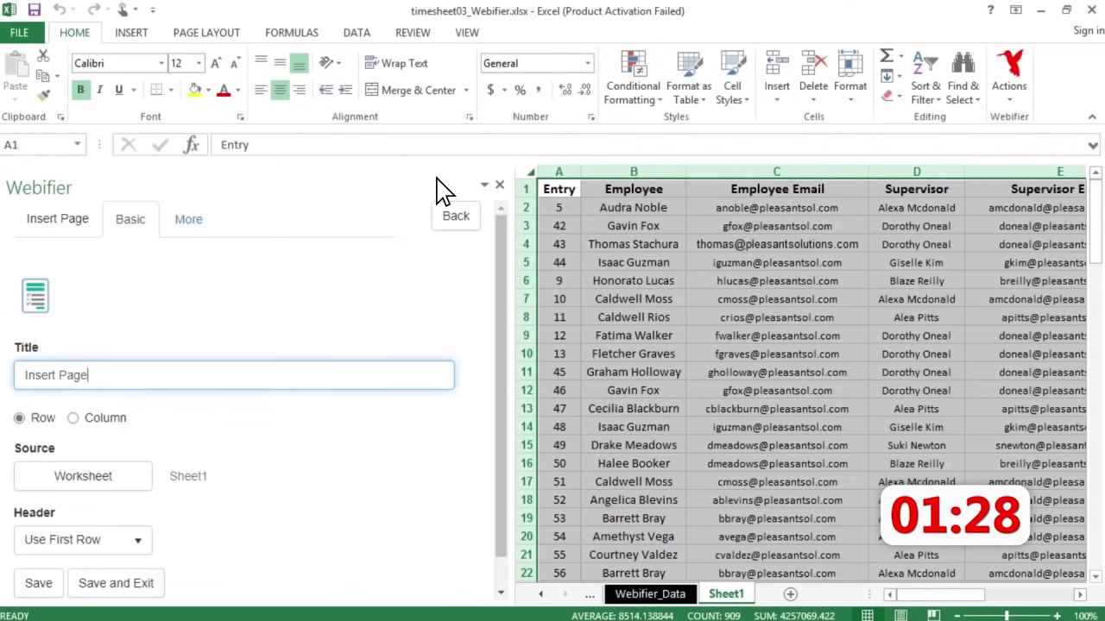
key(BackSpace)
text(Log Your Time)
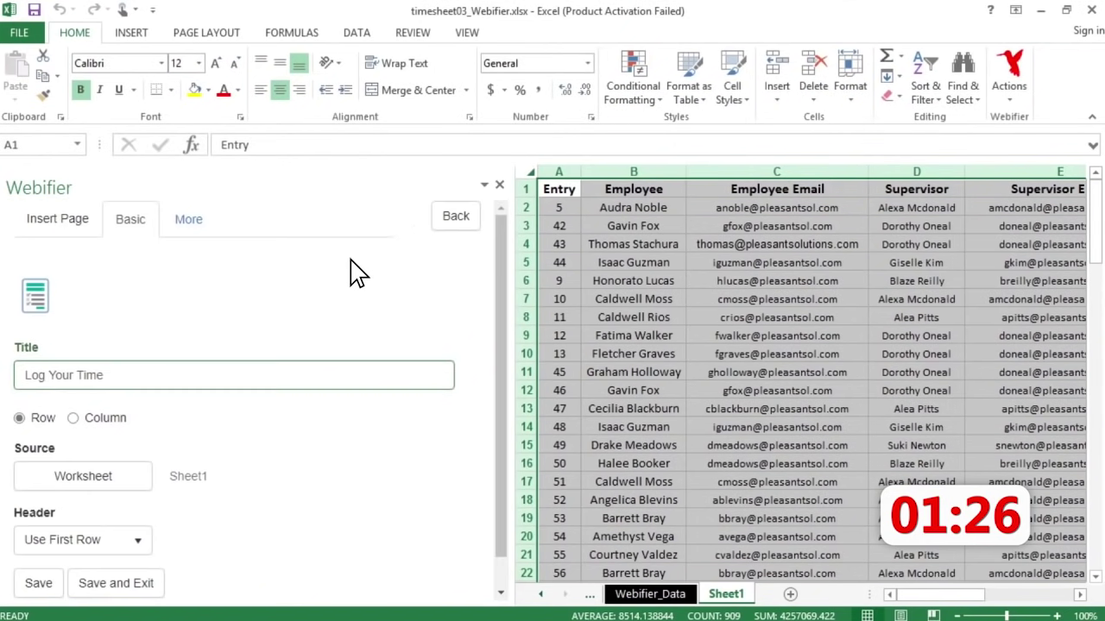
scroll(173, 431, down, 1)
click(38, 550)
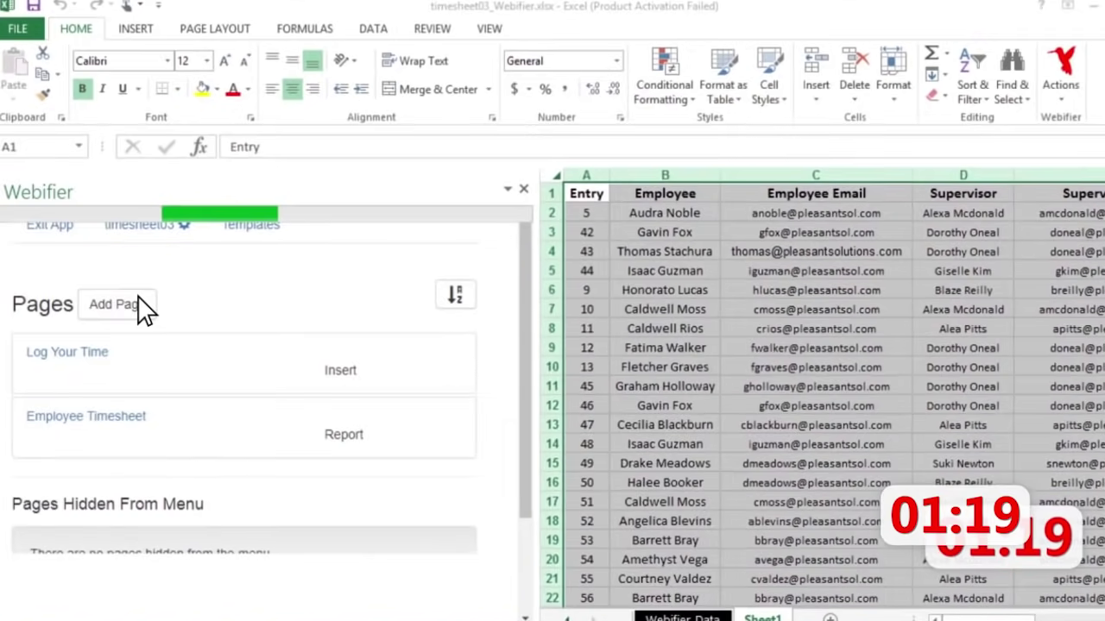
Step: Add an edit-record page titled 'Approve Timesheets' and save it
click(138, 302)
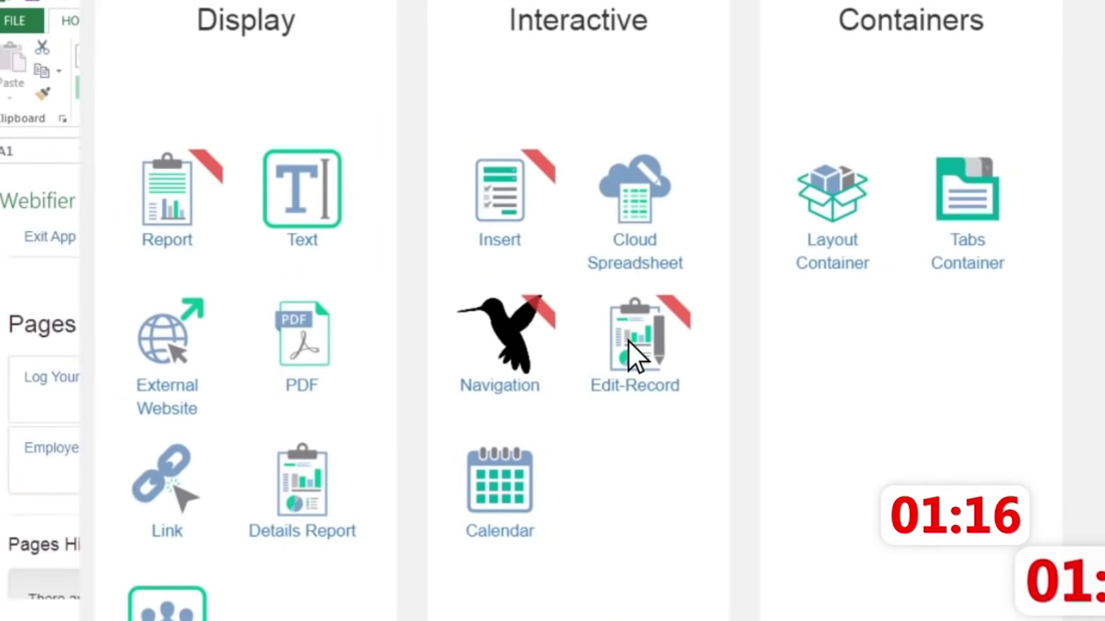
click(628, 341)
text(Approve Timesheets)
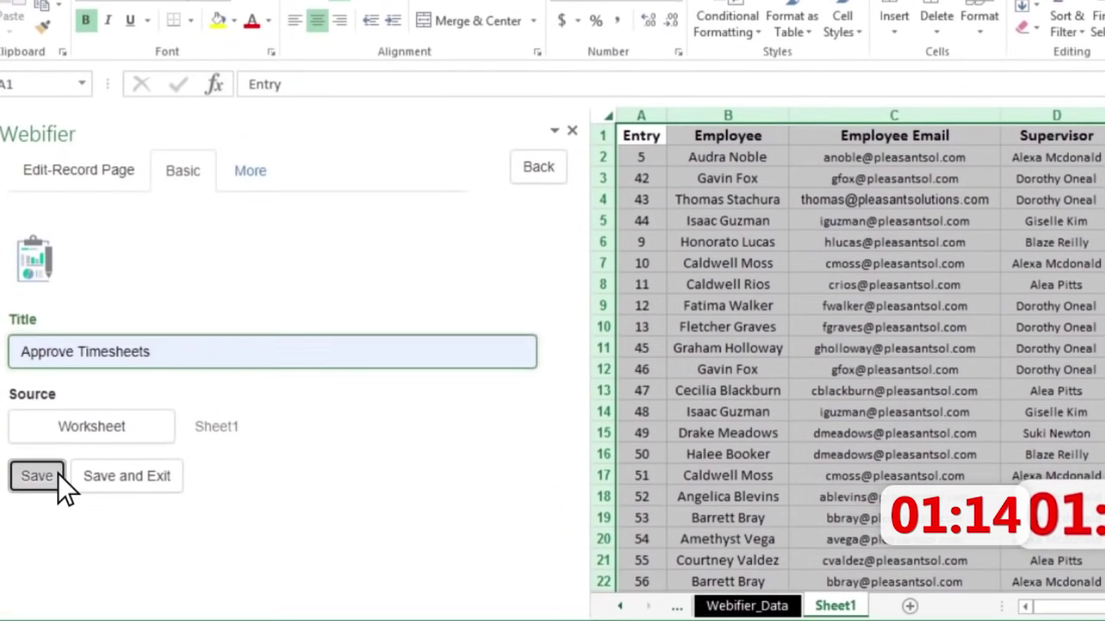
click(57, 474)
Step: Set the page filter to J:J="pending" so only pending entries show
scroll(58, 477, down, 3)
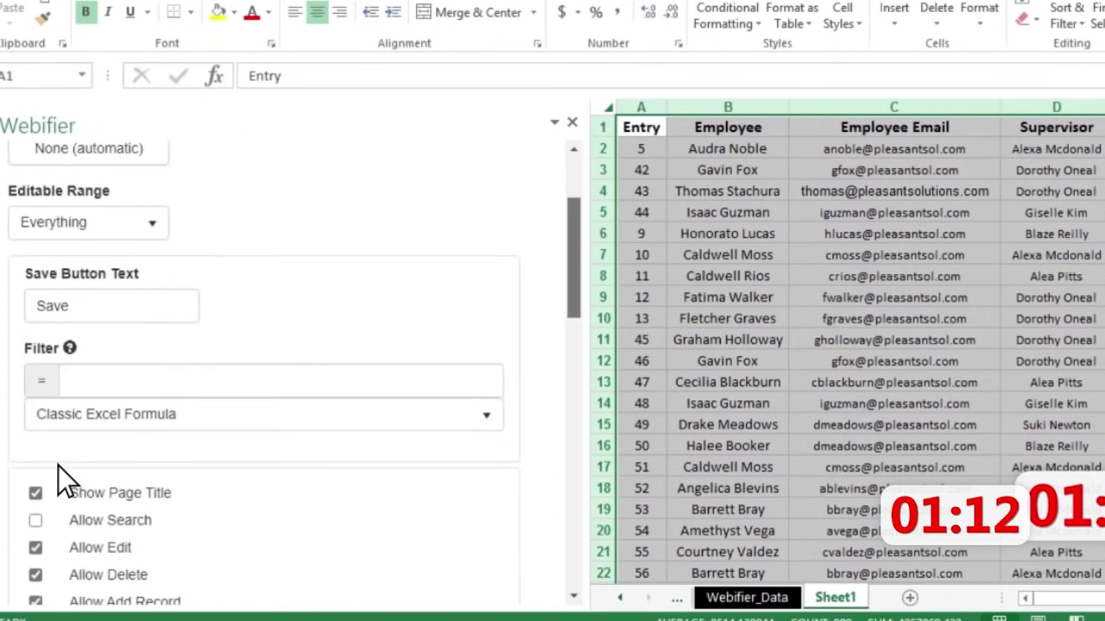
scroll(58, 465, down, 1)
text(J:J="pe)
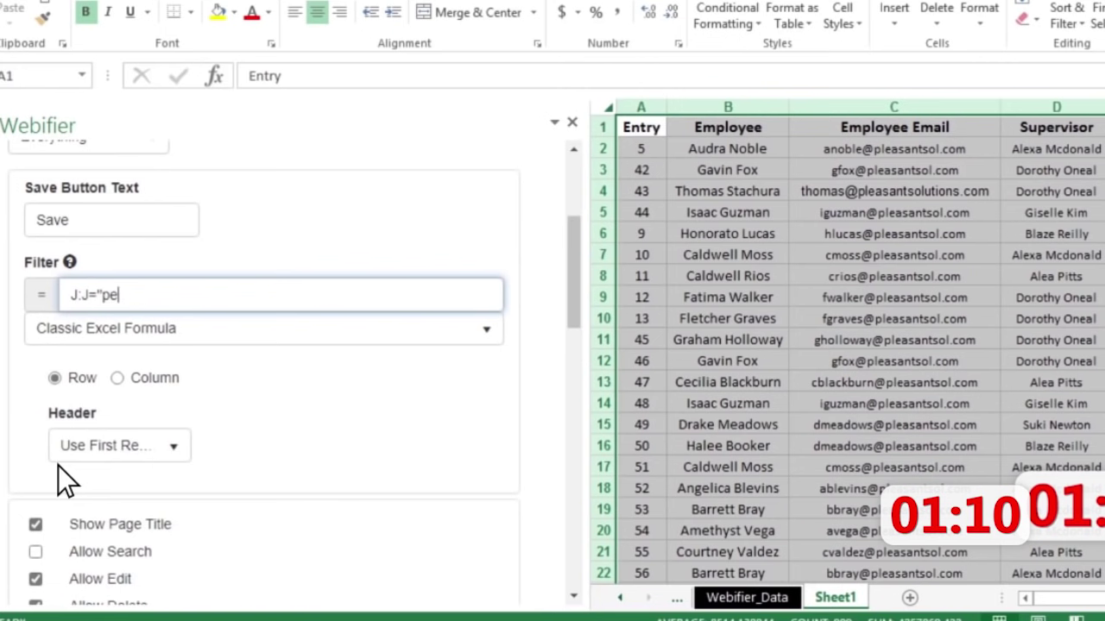
text(nding)
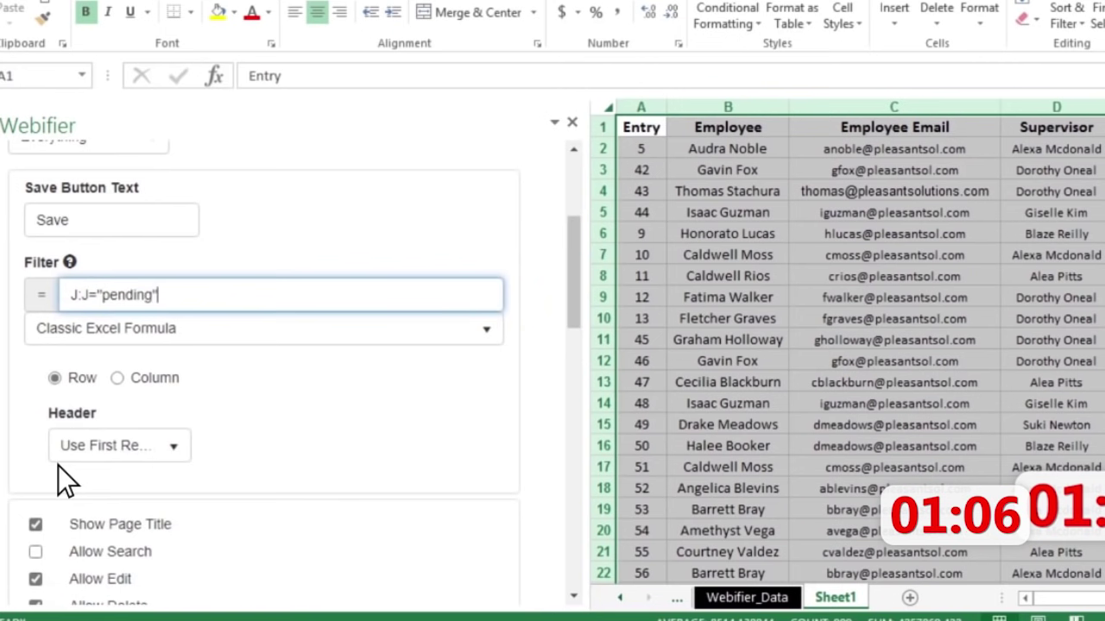
click(58, 465)
scroll(58, 465, down, 10)
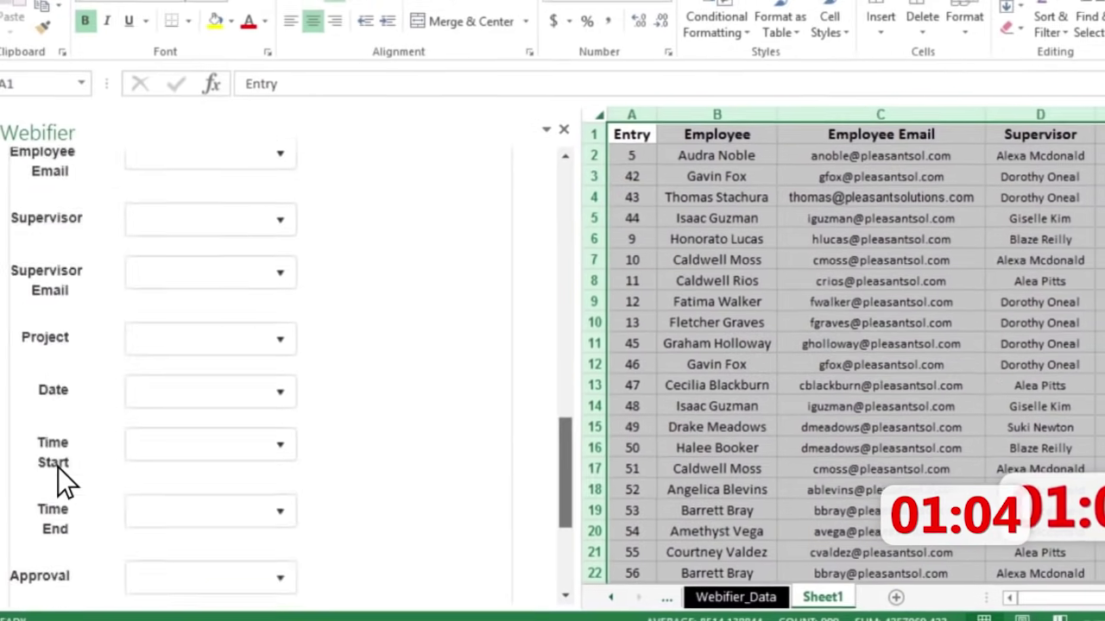
scroll(58, 467, down, 5)
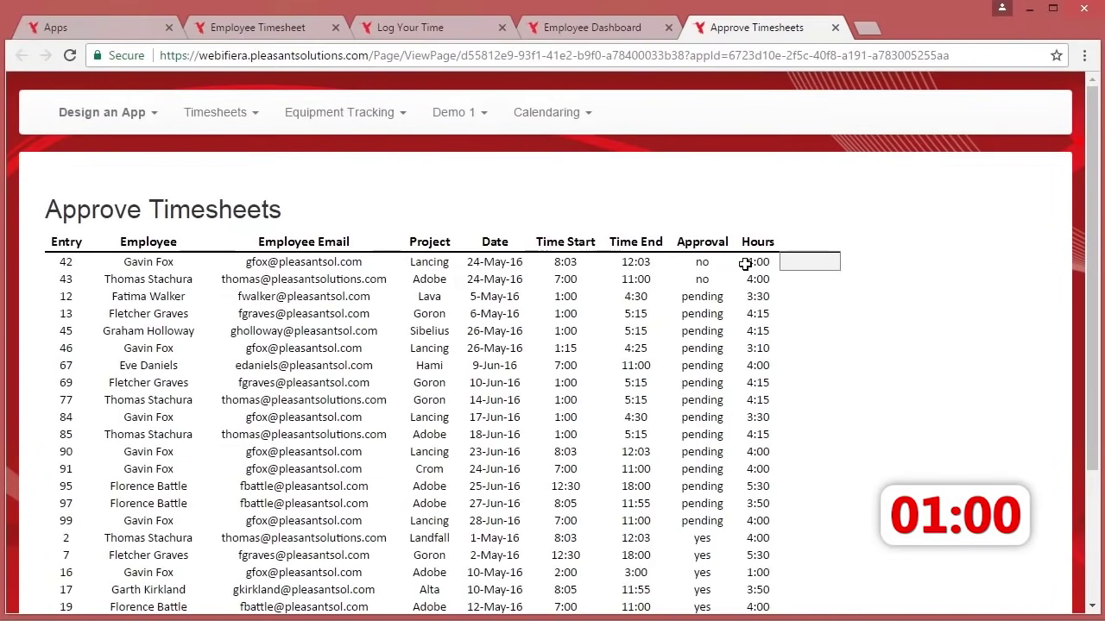
Step: Set entry 43's Approval value to 'yes'
click(729, 278)
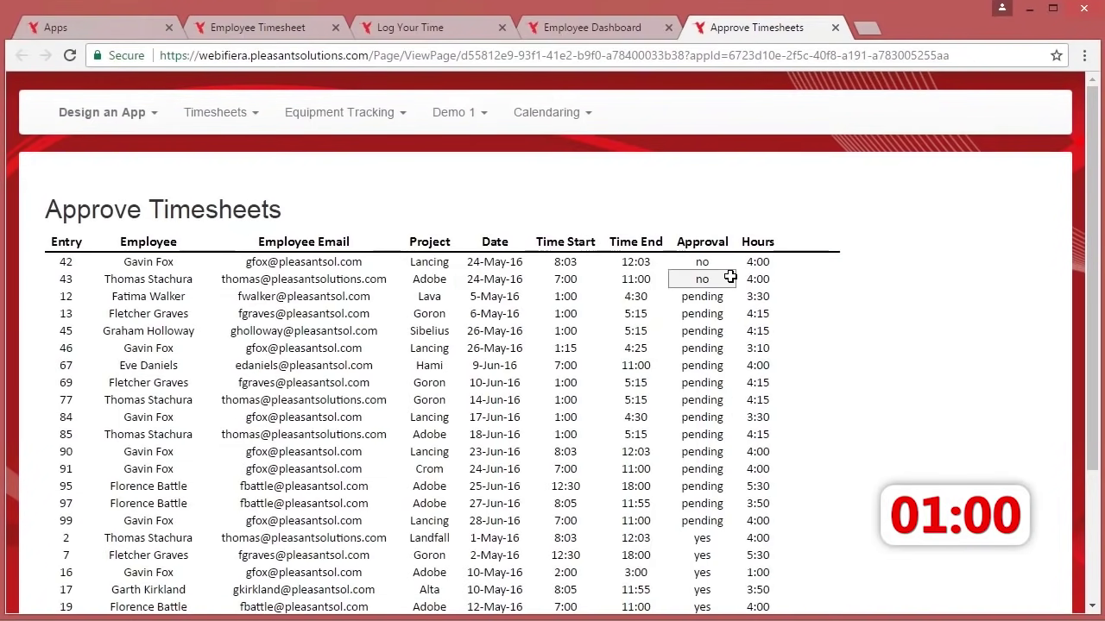
click(729, 284)
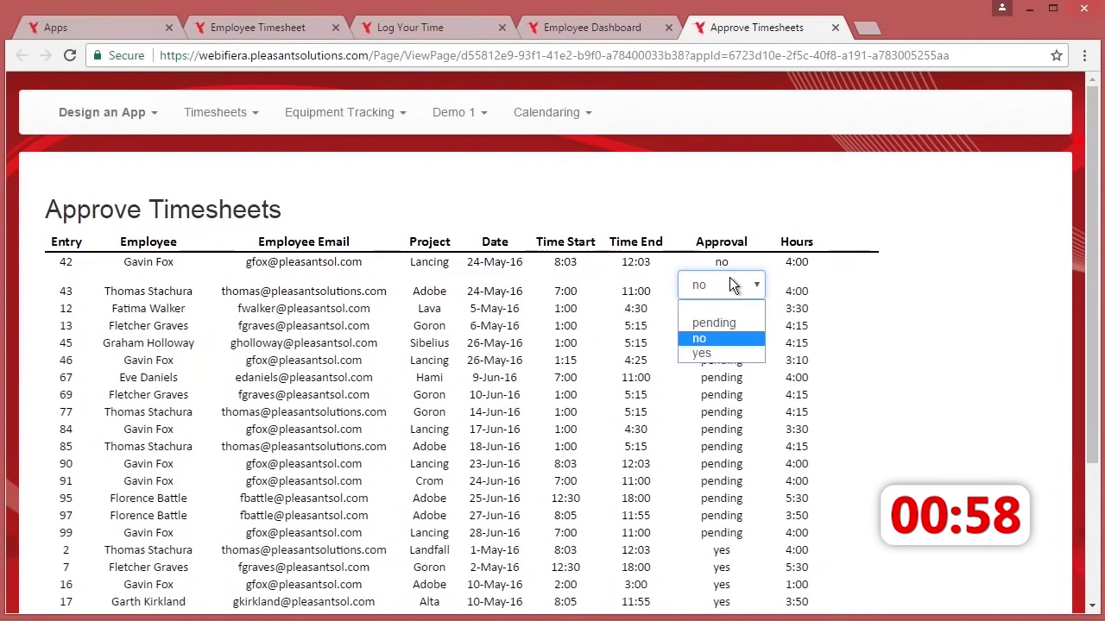
click(734, 351)
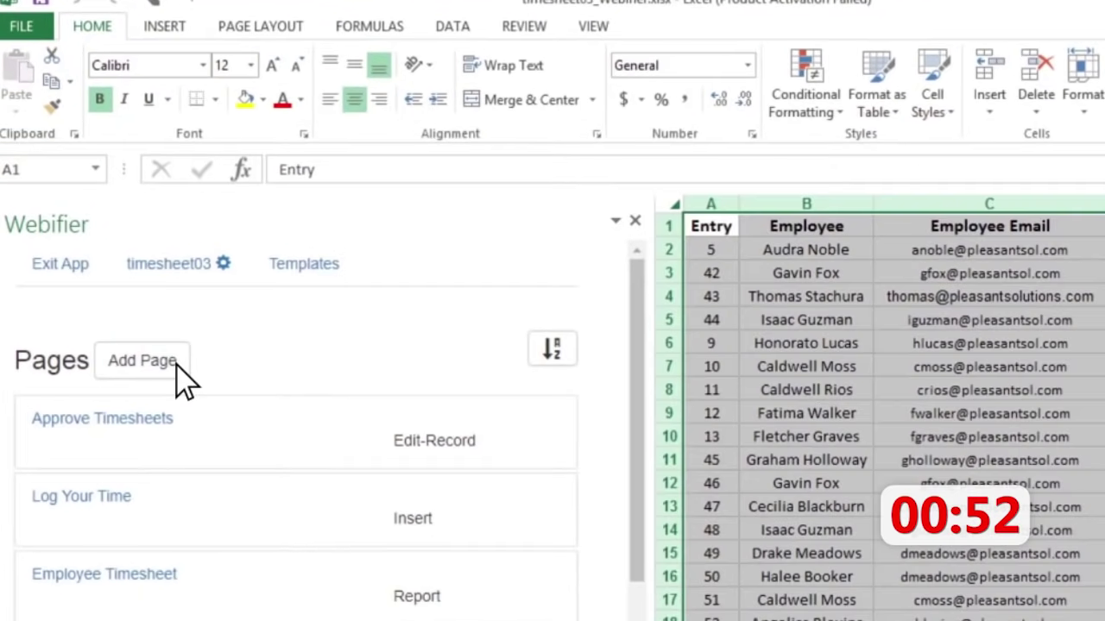
Step: Add a report page titled 'Bookkeeping Report' and save it
click(143, 361)
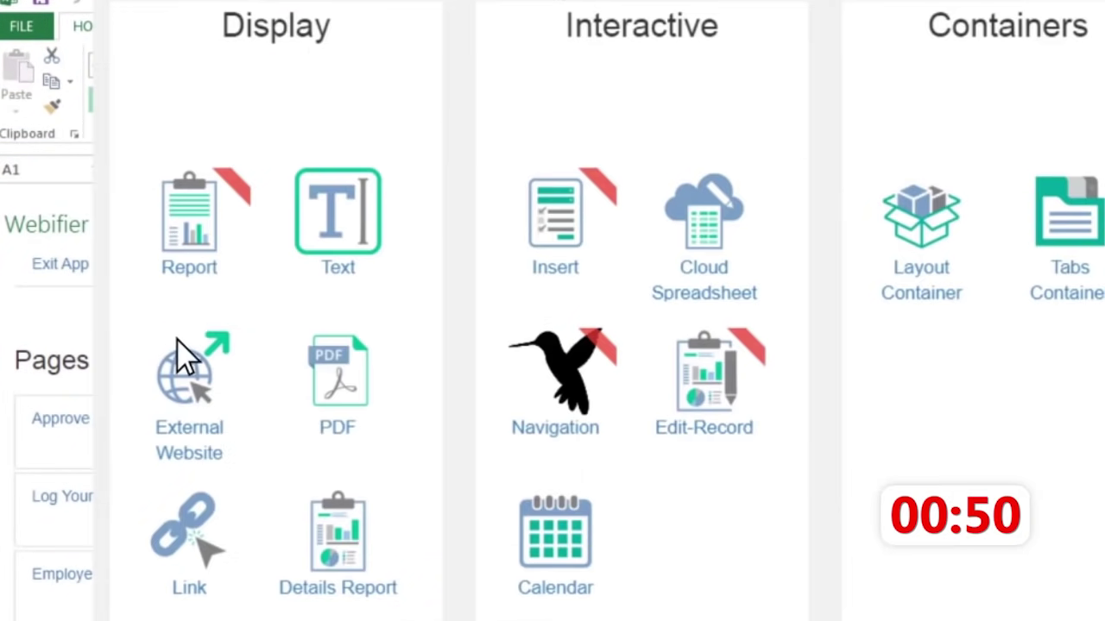
click(183, 226)
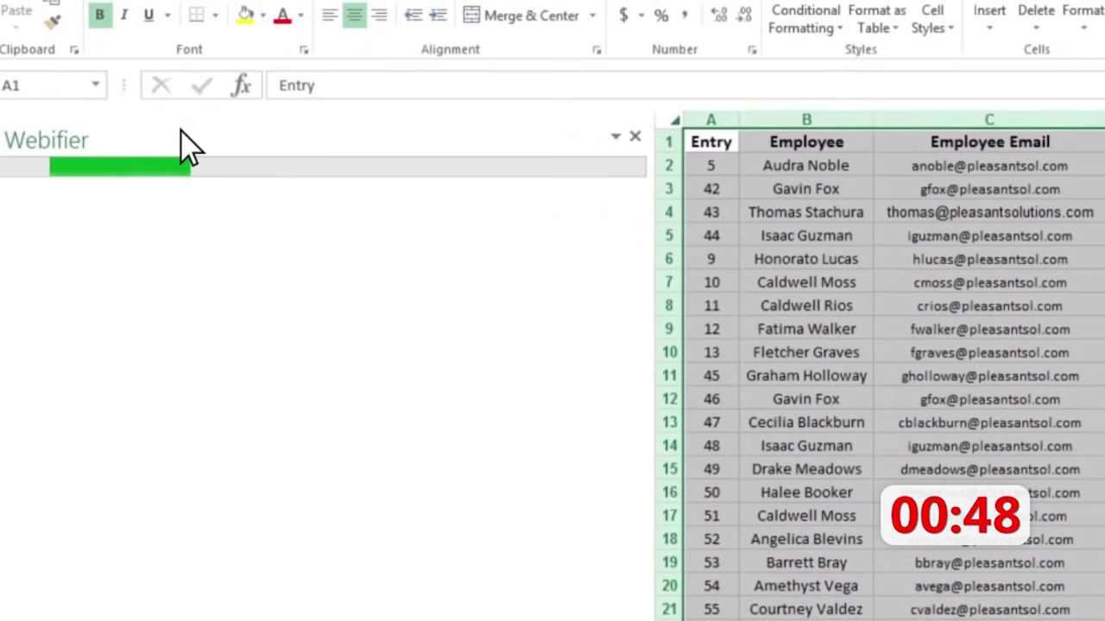
key(ctrl+a)
text(B)
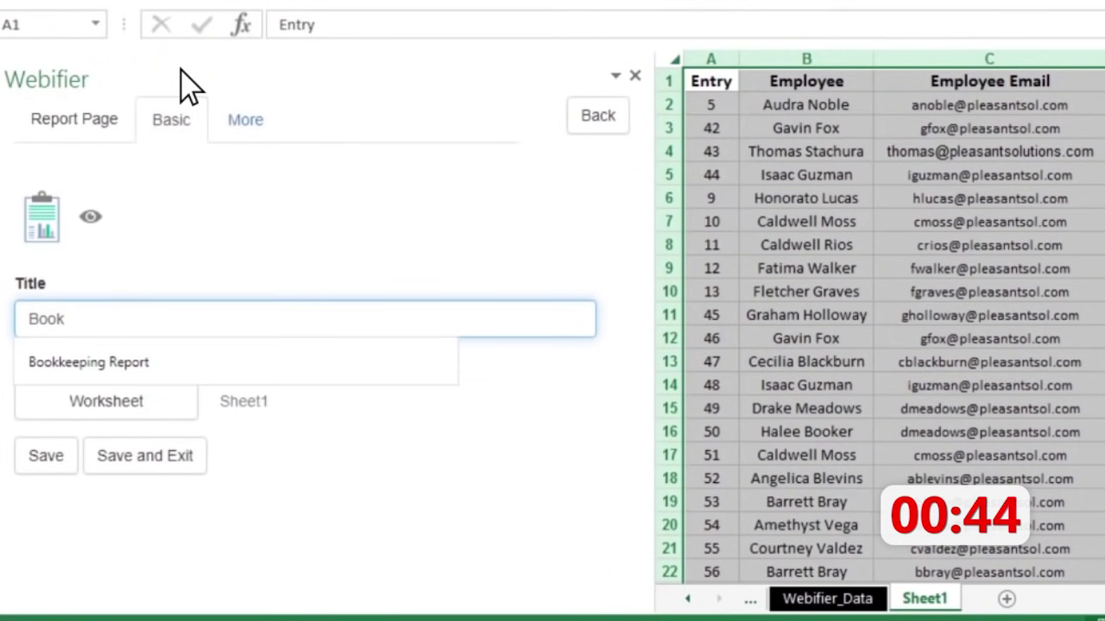
key(Down)
key(Return)
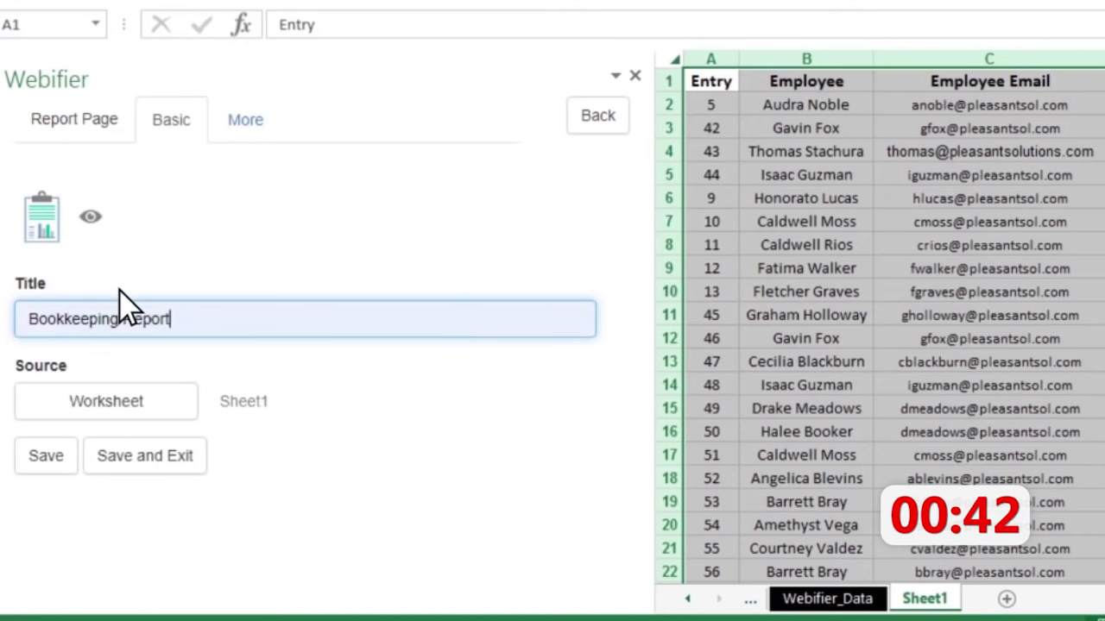
click(73, 462)
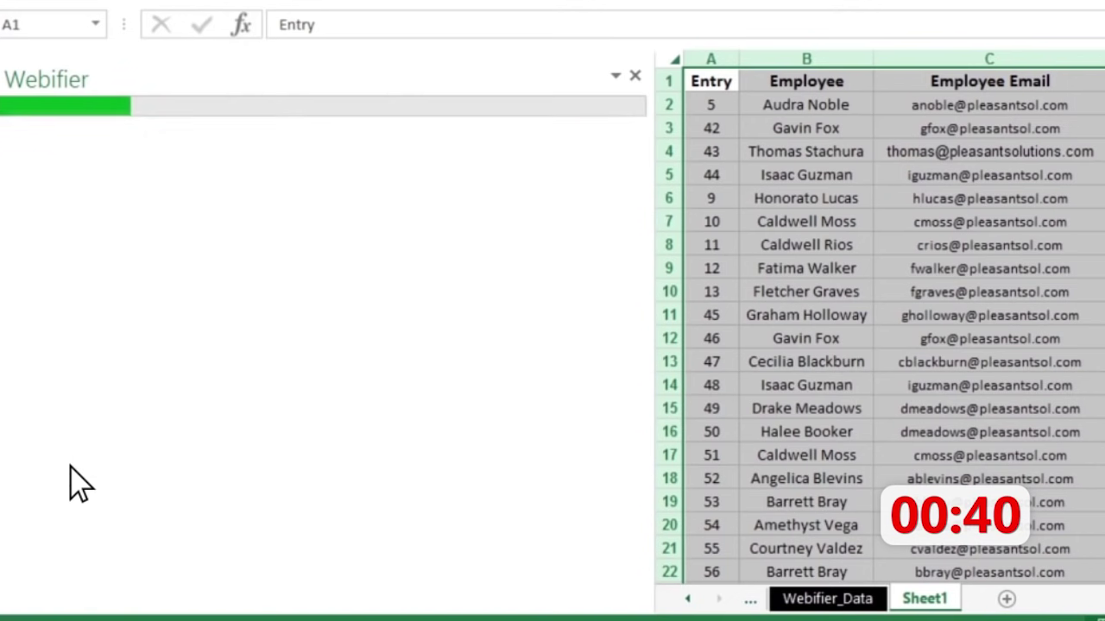
Step: Filter the page to rows where J="yes" and save the settings
scroll(72, 483, down, 1)
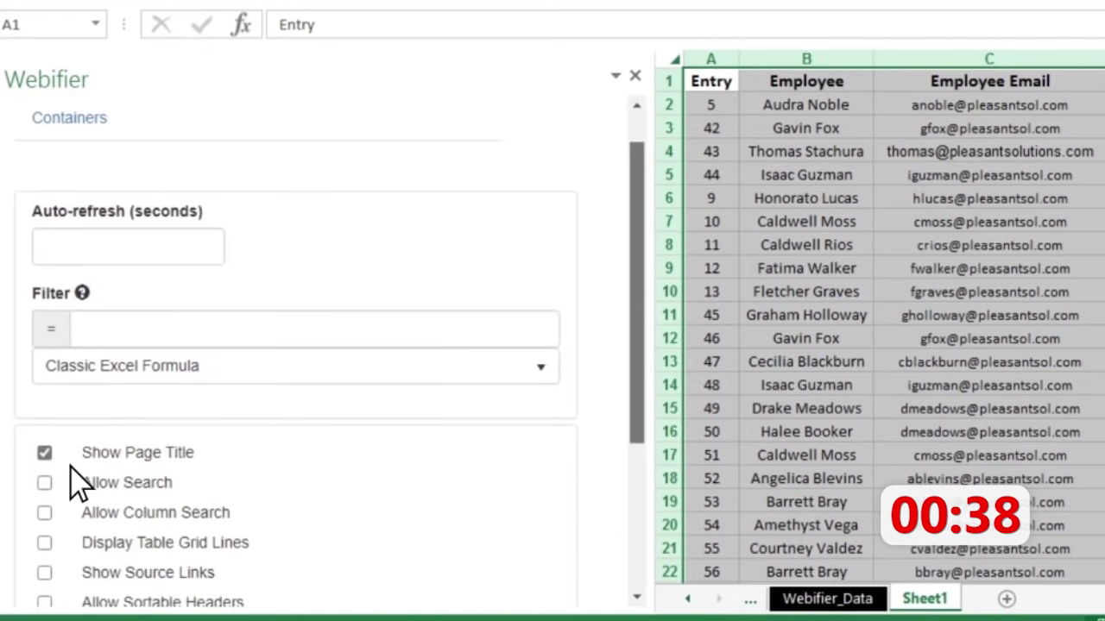
scroll(73, 484, down, 1)
text(J="yes)
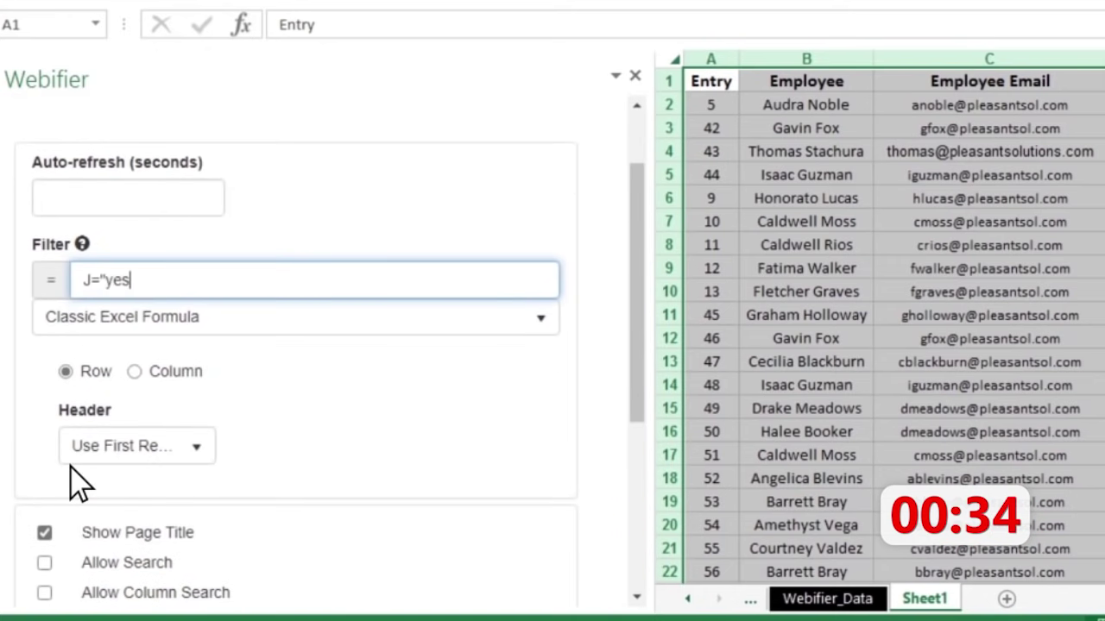
text(")
scroll(60, 505, down, 5)
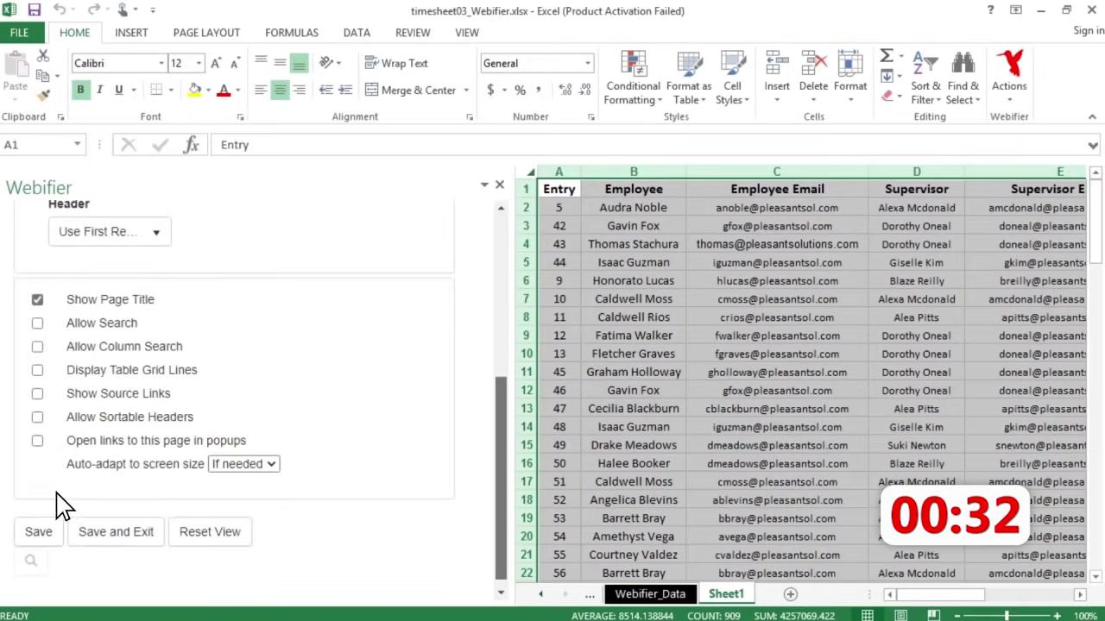
click(49, 520)
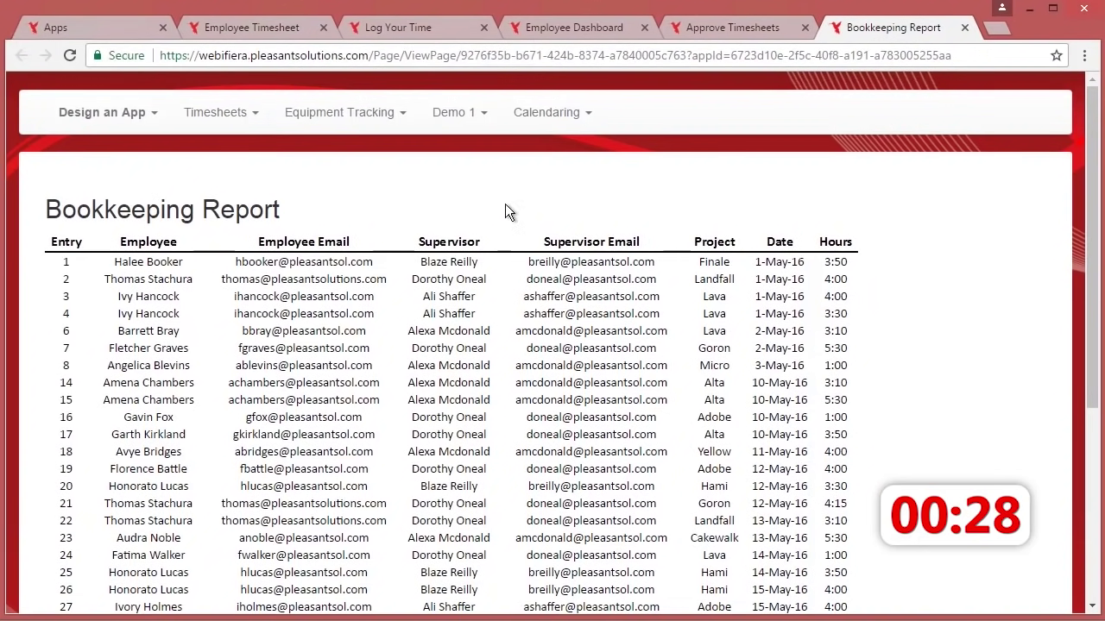
Step: Add a Page Changed notification setting for the Timesheets app's Bookkeeping Report page
click(134, 128)
mouse_move(104, 148)
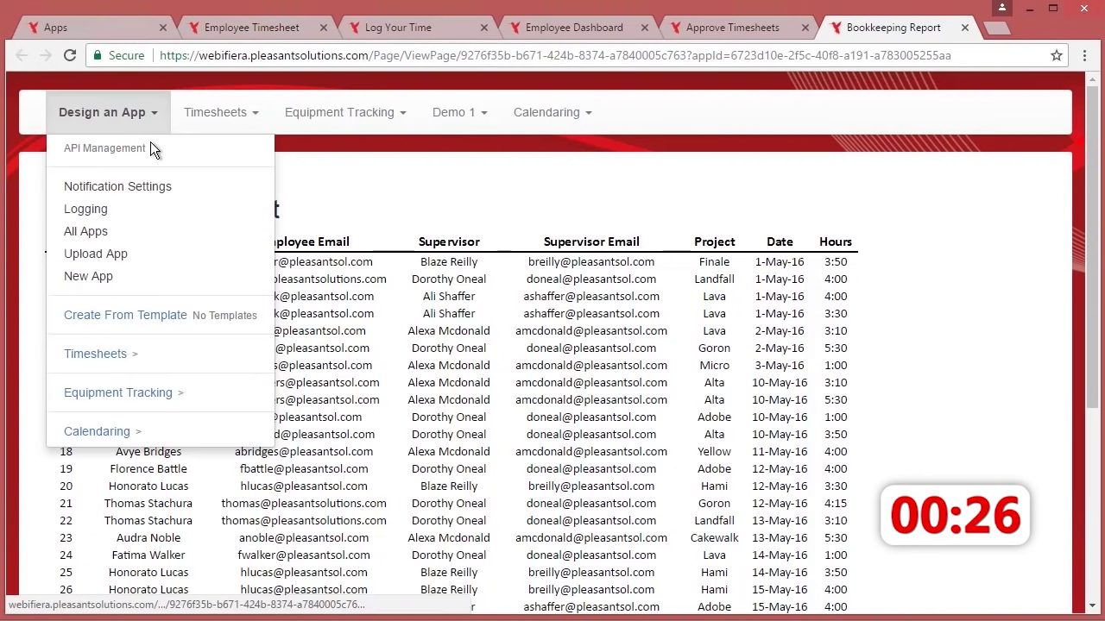
click(200, 191)
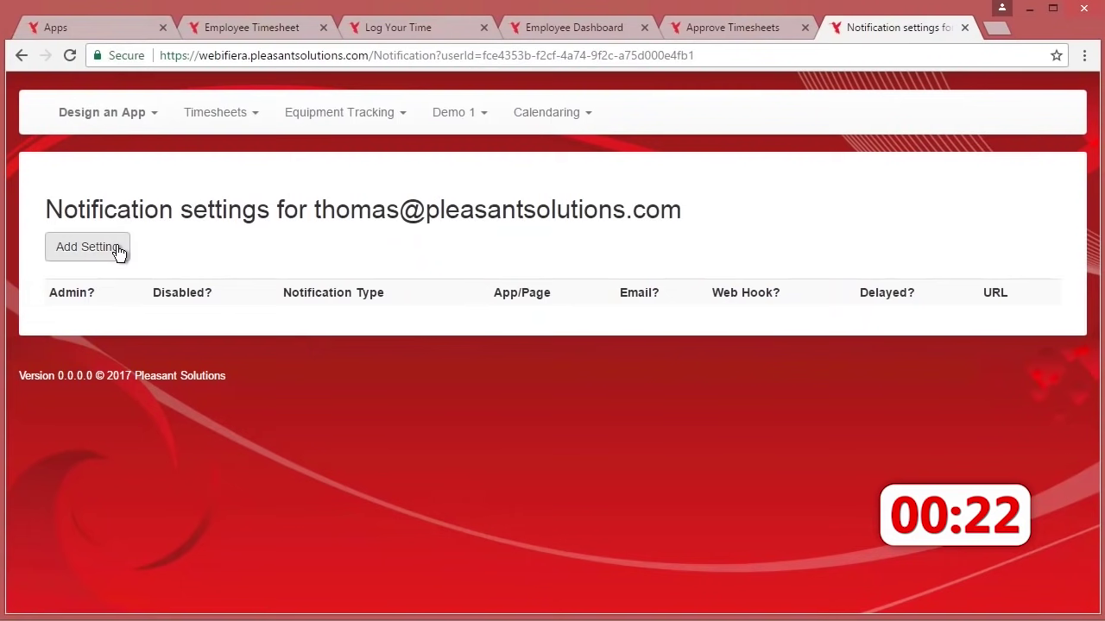
click(117, 249)
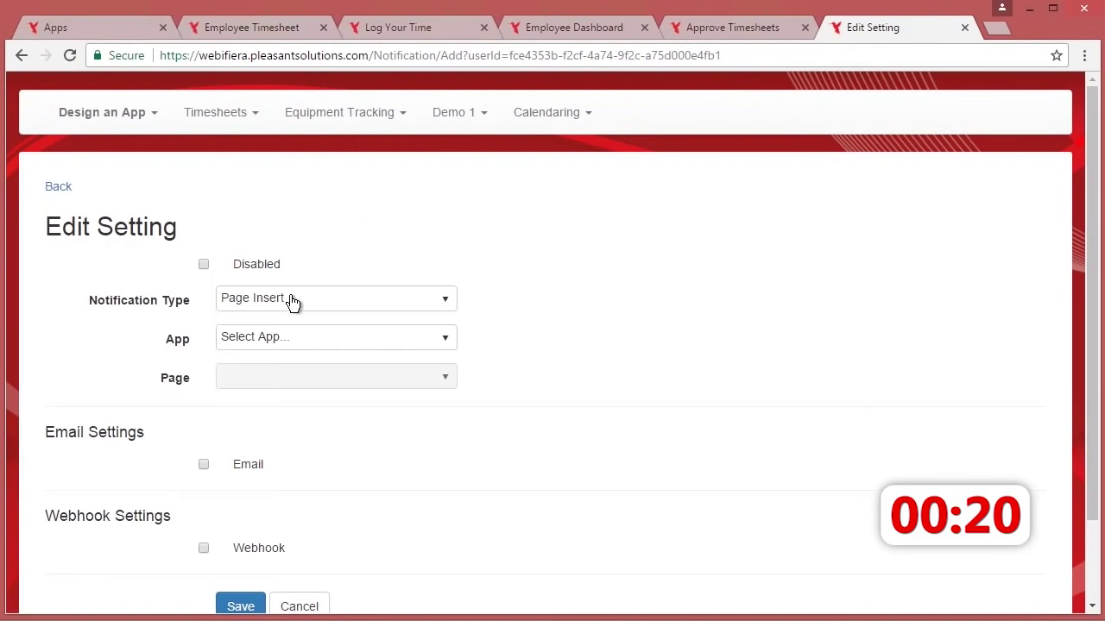
click(318, 303)
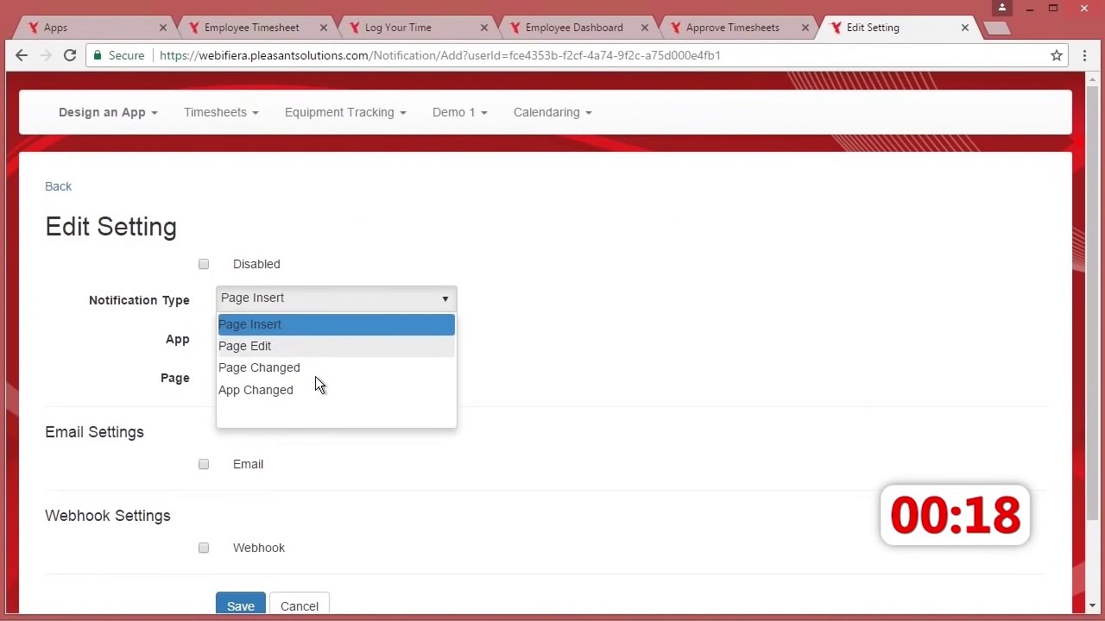
click(317, 370)
click(320, 347)
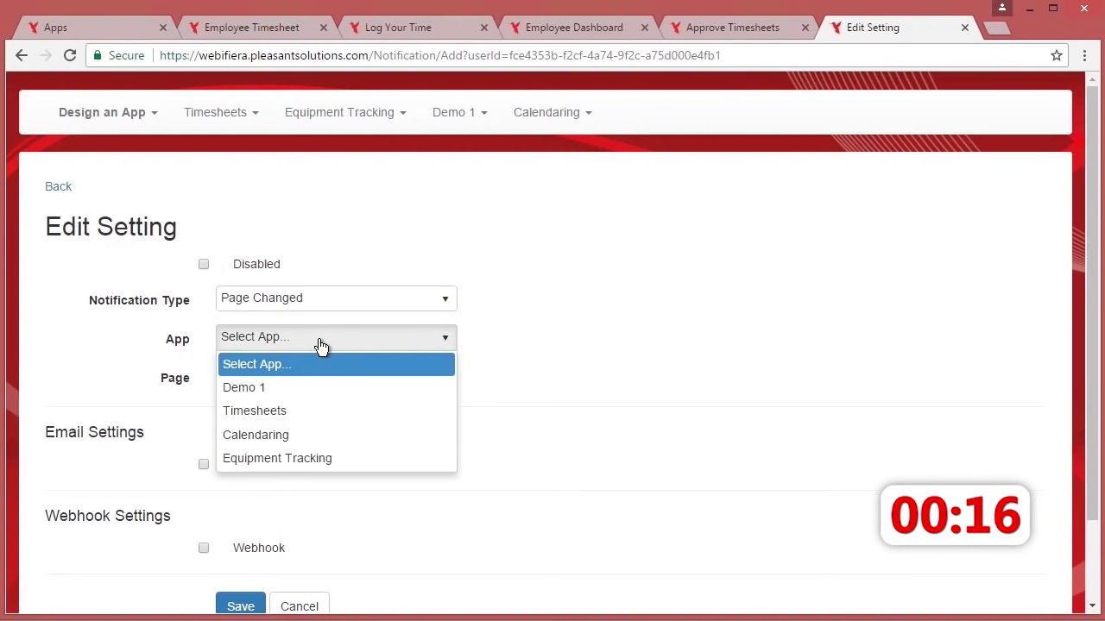
click(323, 412)
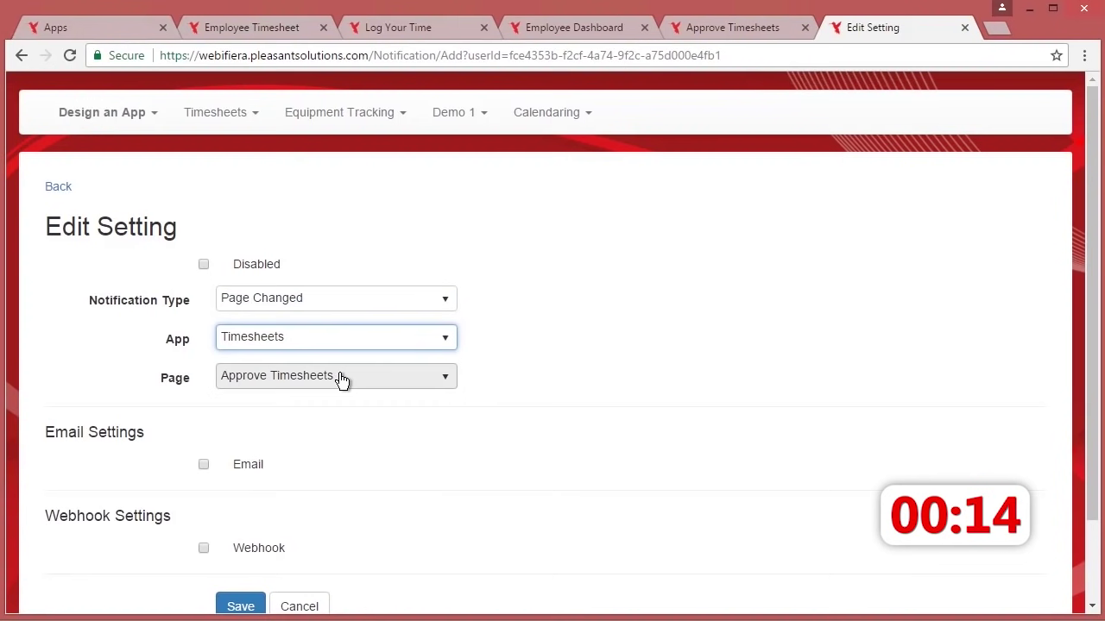
click(341, 378)
click(357, 427)
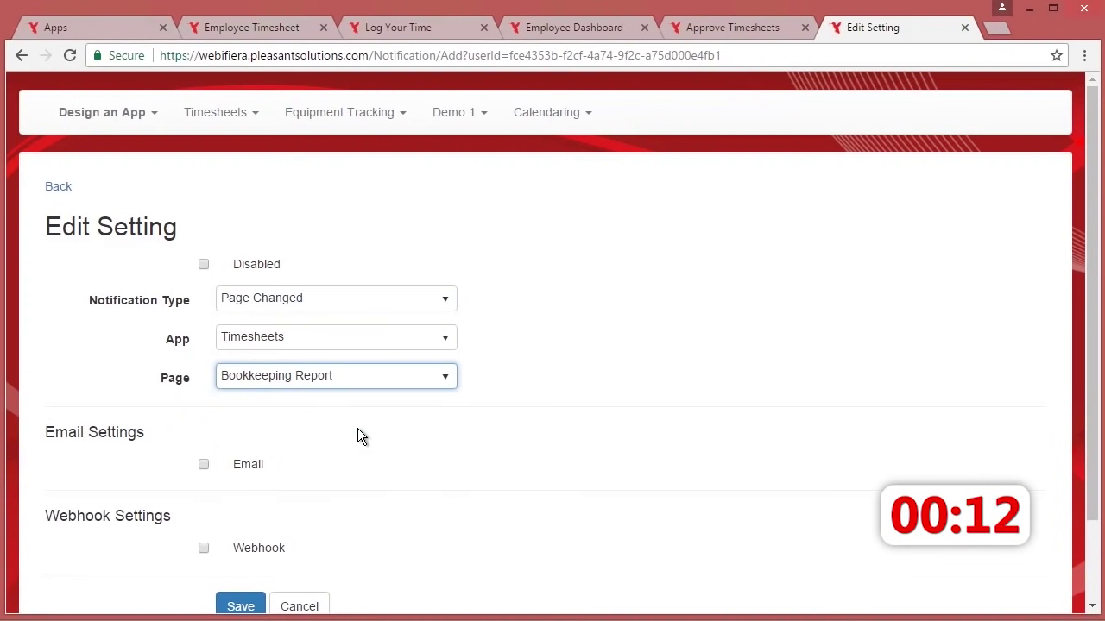
Step: Enable email delivery with the PDF attached and save the notification setting
scroll(211, 463, down, 2)
click(204, 367)
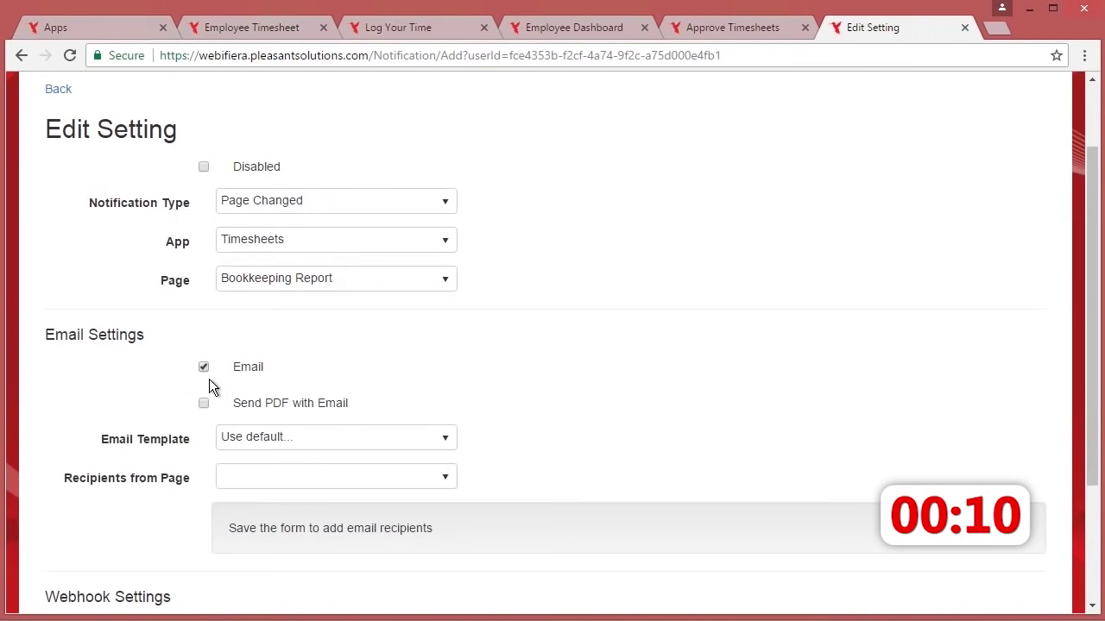
scroll(205, 401, down, 3)
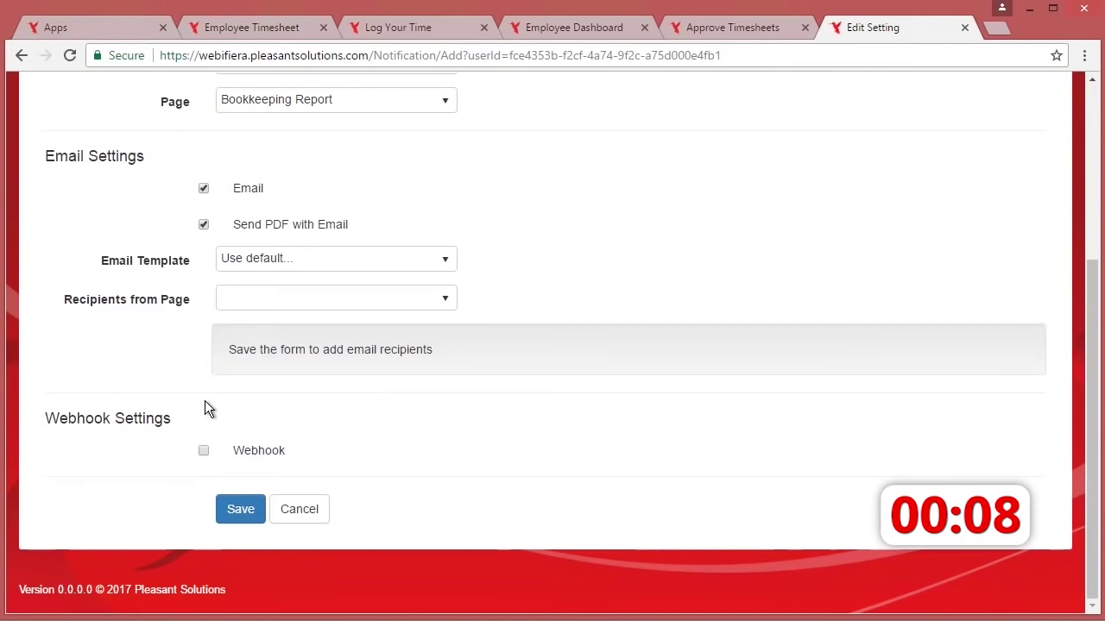
click(244, 513)
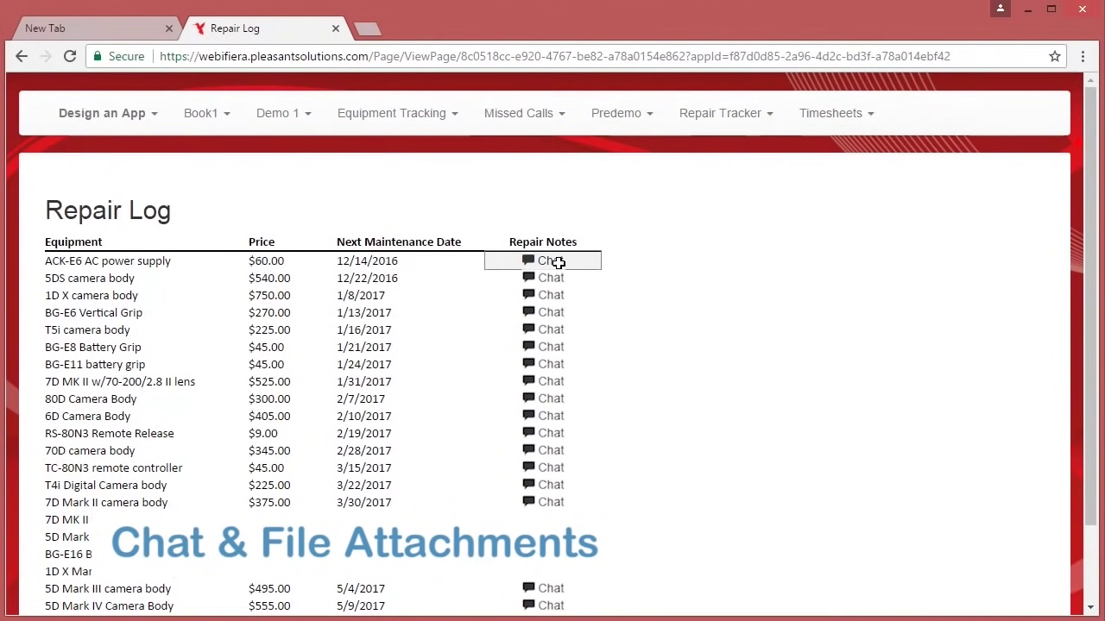
Step: Post 'Power supply not functioning. Needs replacement and to be removed from the rental roster' in the power supply's chat
click(558, 263)
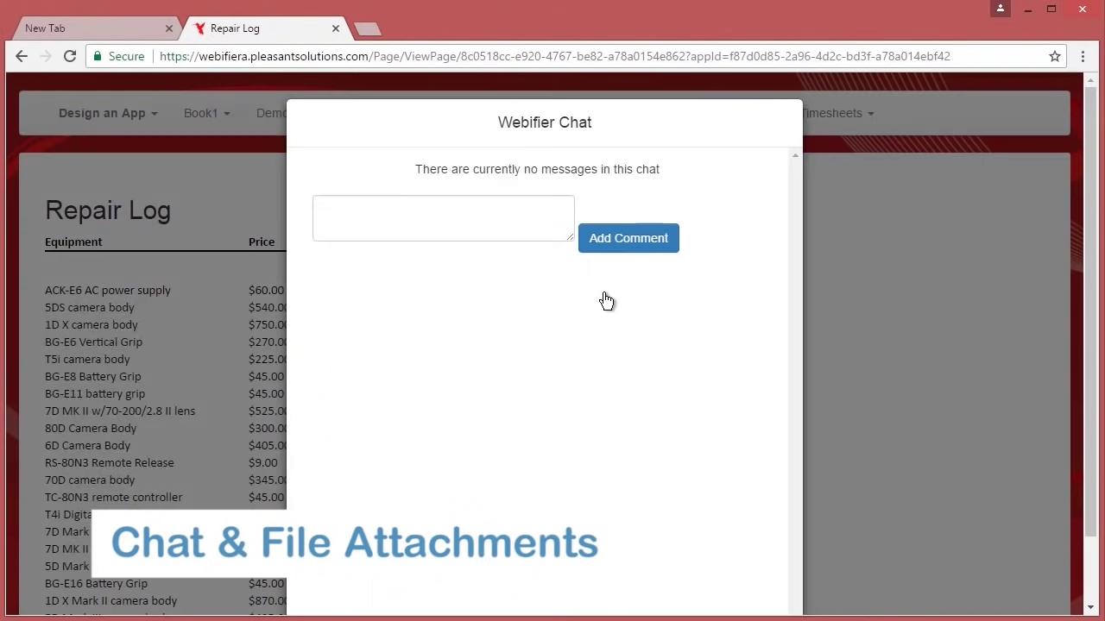
click(513, 229)
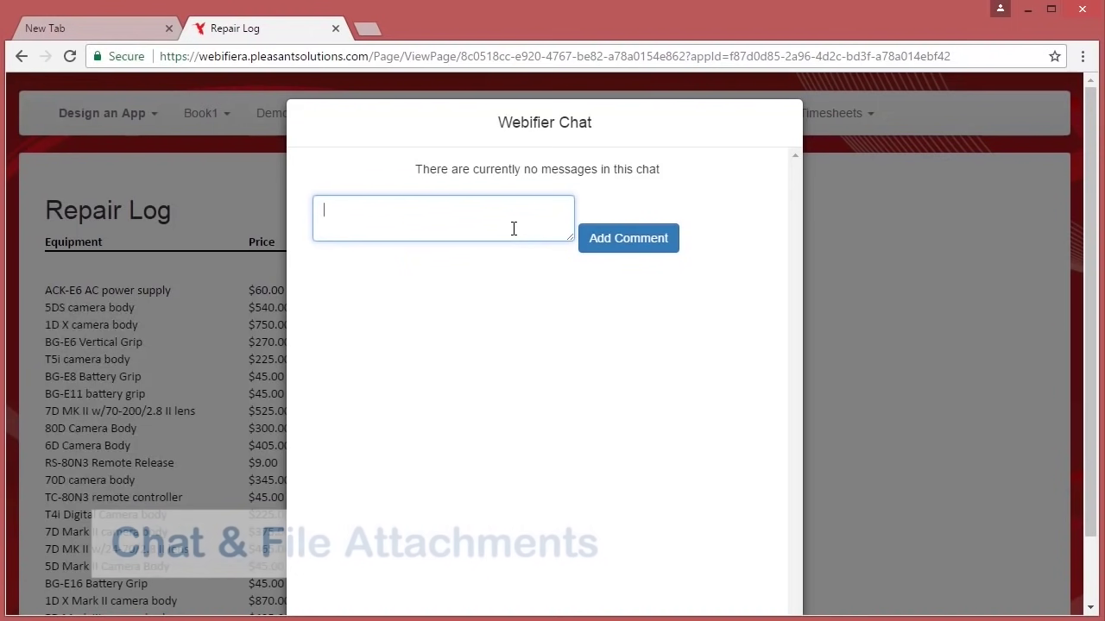
text(Power supply not functioning. Needs replacement and to be removed fr)
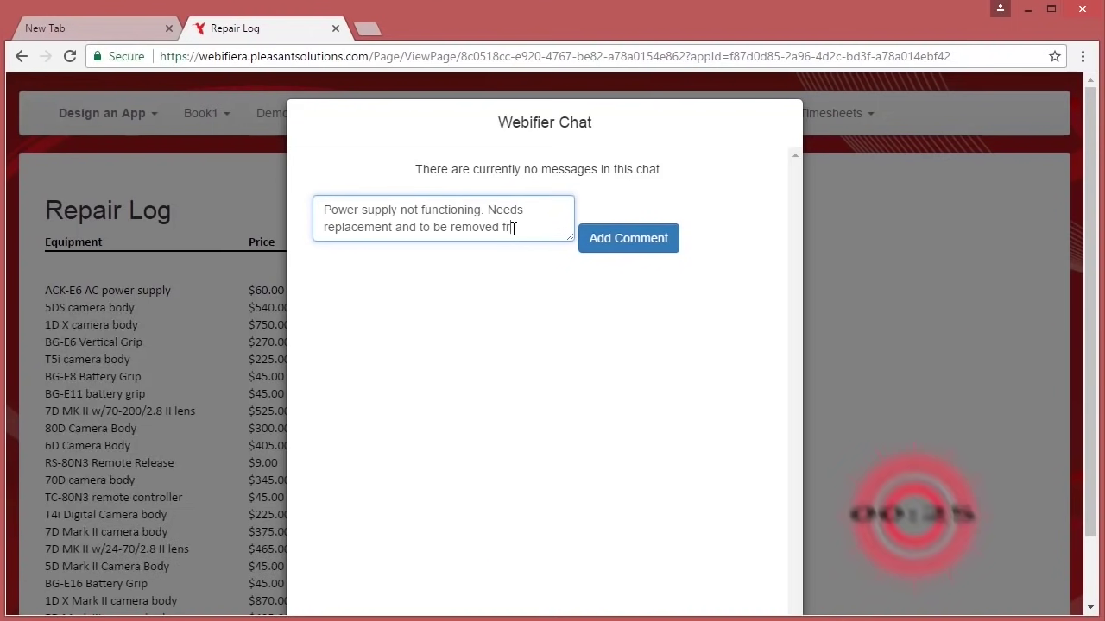
text(om the rental roster.)
click(635, 245)
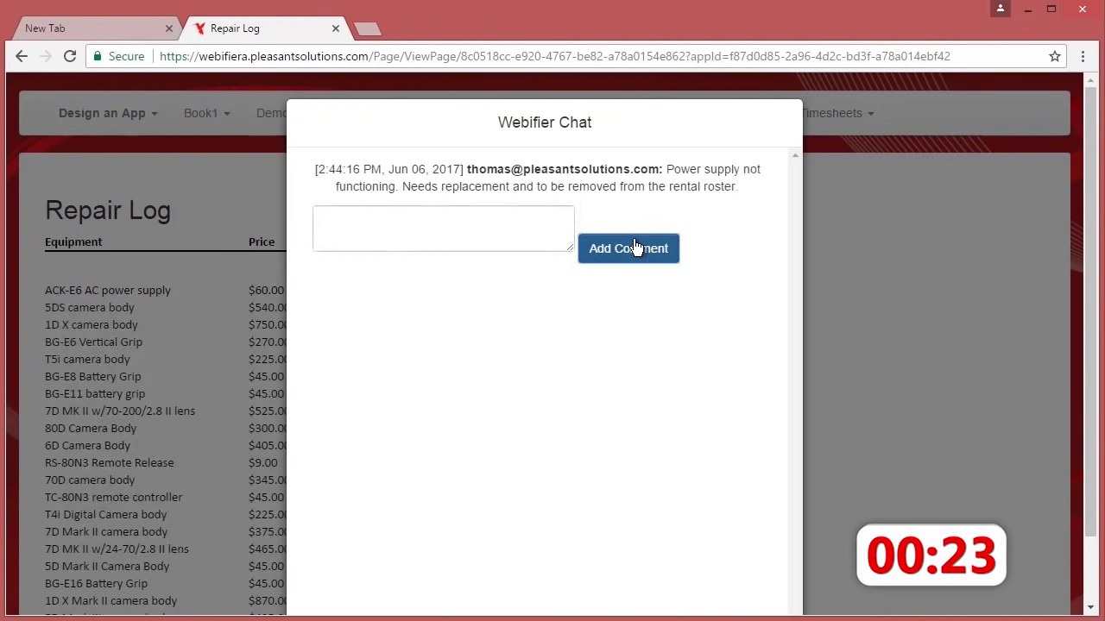
click(144, 299)
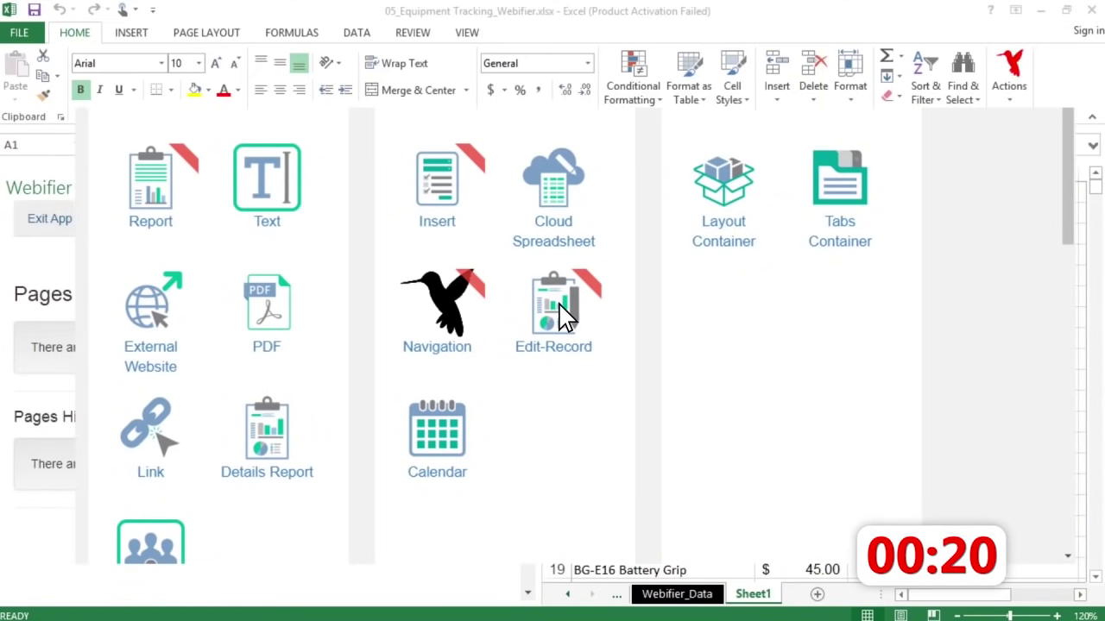
Step: Create and save an Edit-Record page titled Repair Log for the equipment sheet
click(560, 315)
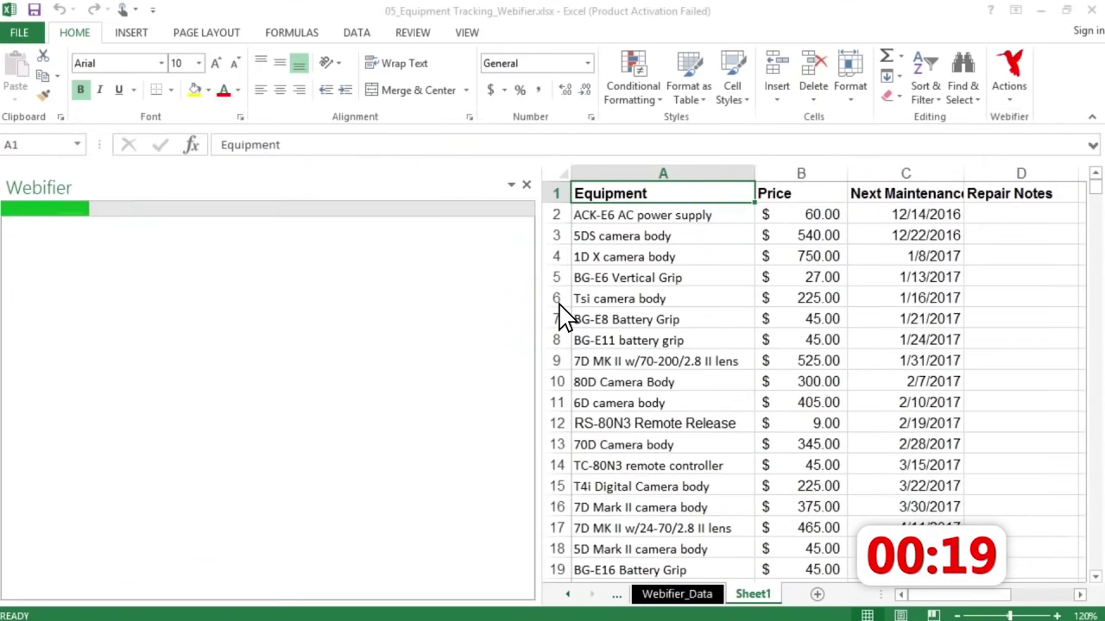
text(Repai)
key(Down)
key(Down)
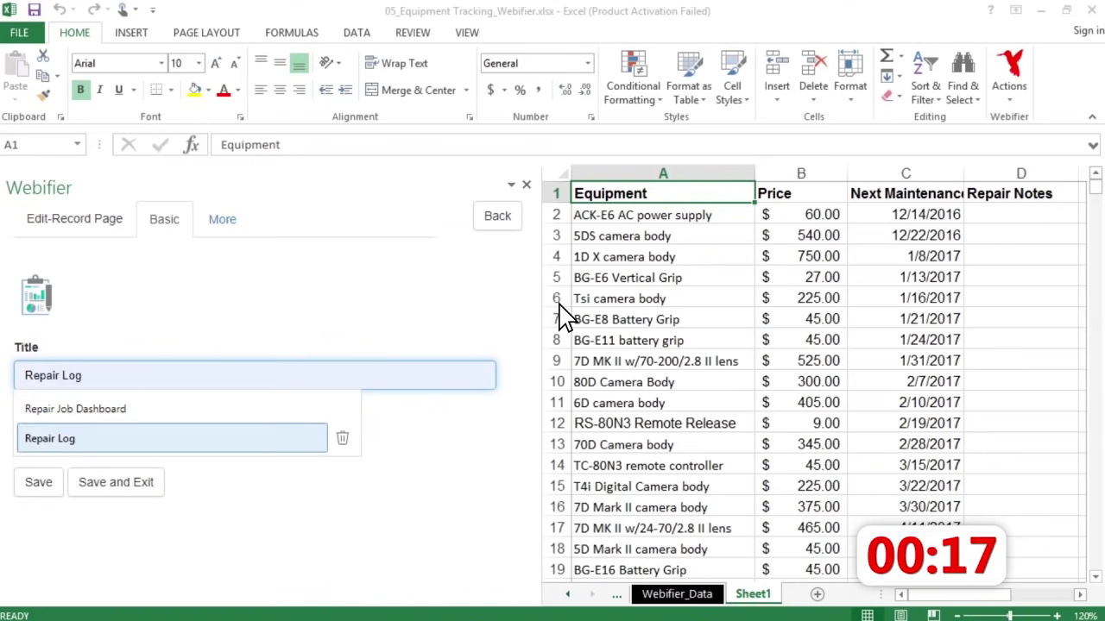
key(Return)
click(57, 484)
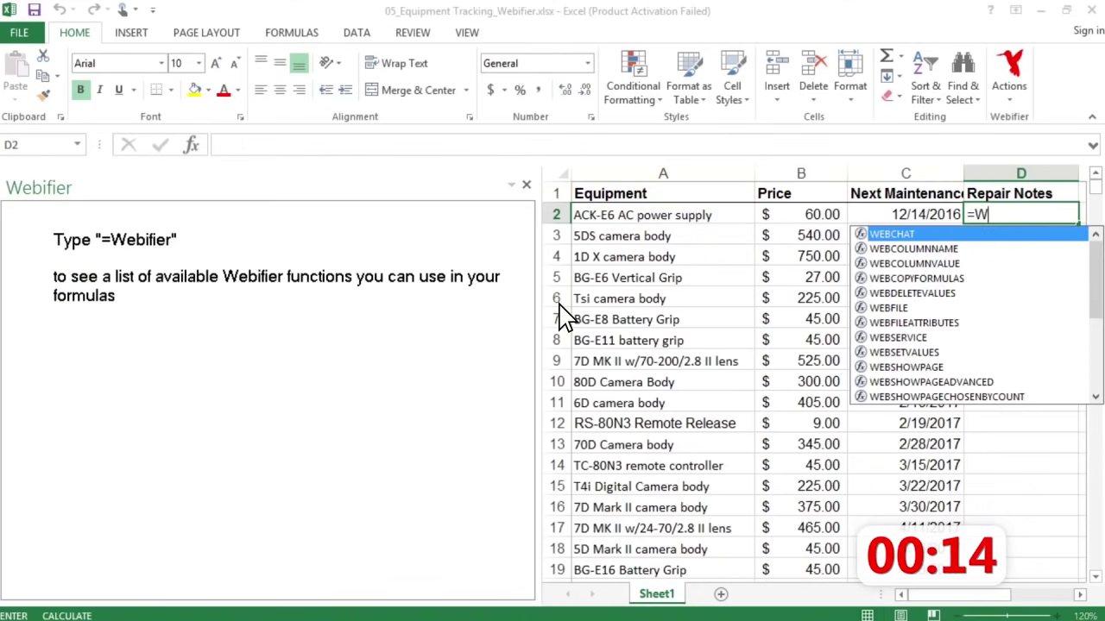
click(1021, 215)
Step: Enter =WEBCHAT("A") in D2 and select the Repair Notes cells D3:D19 below it
text(=WEB)
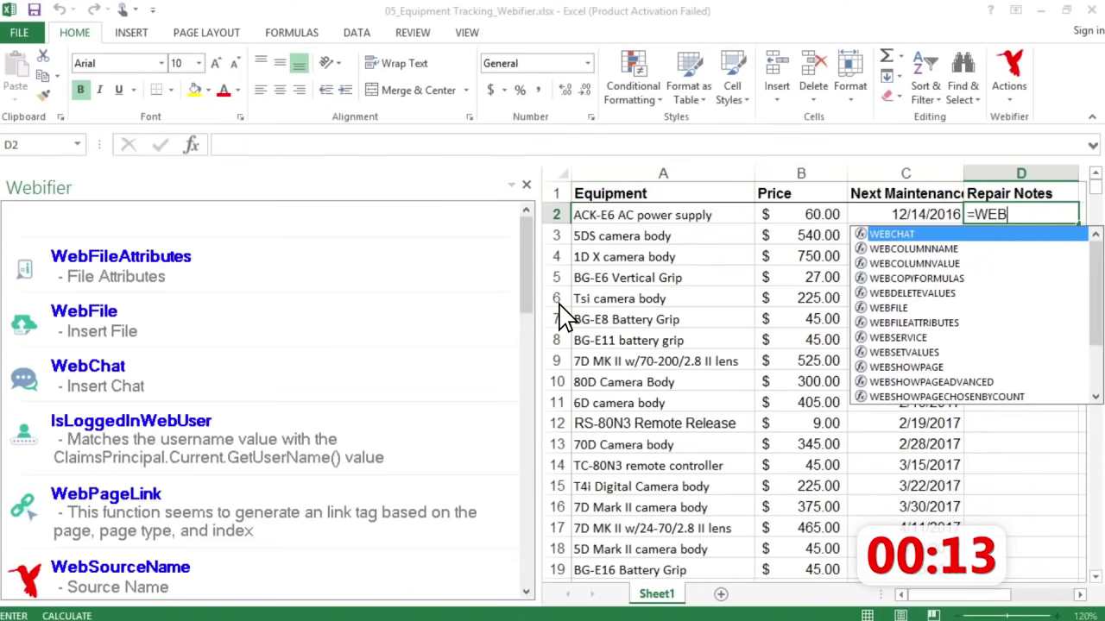
key(Tab)
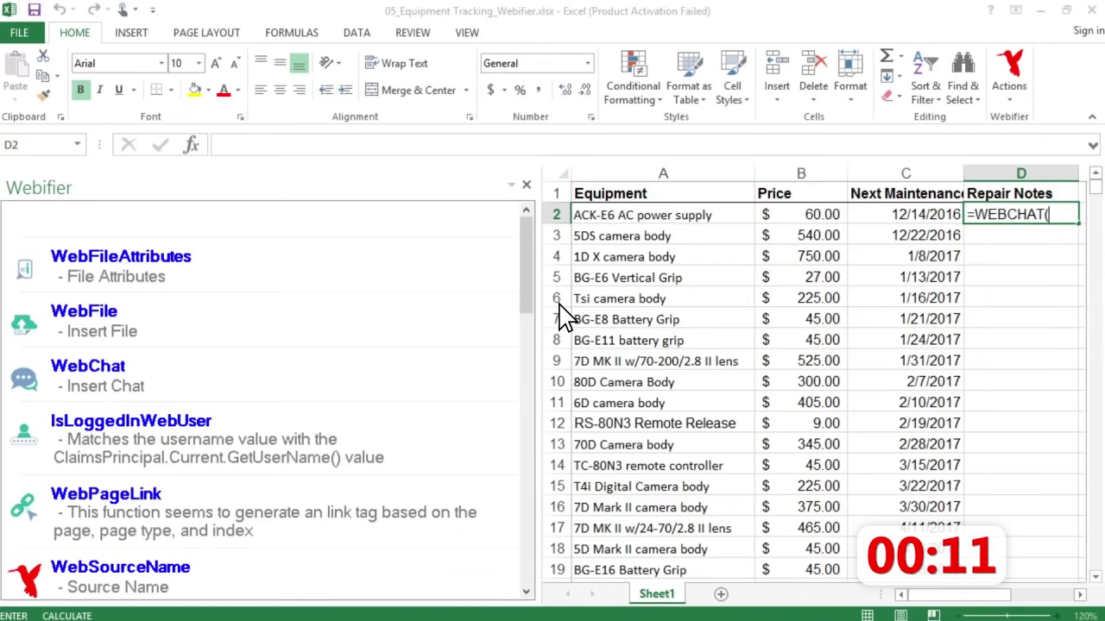
text("A)
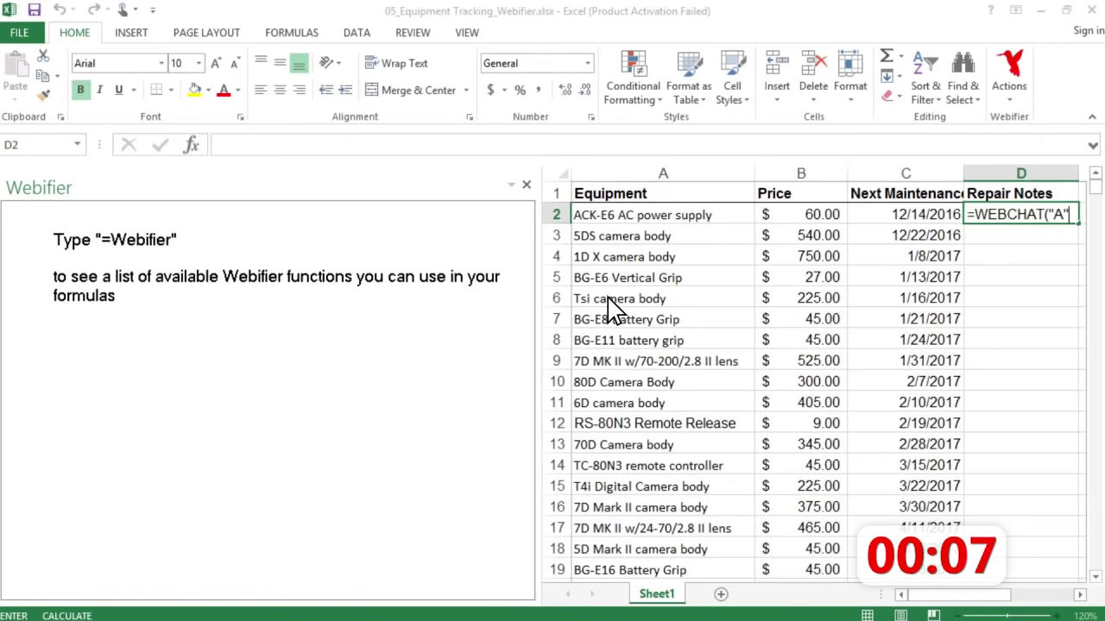
drag(1021, 242, 1050, 565)
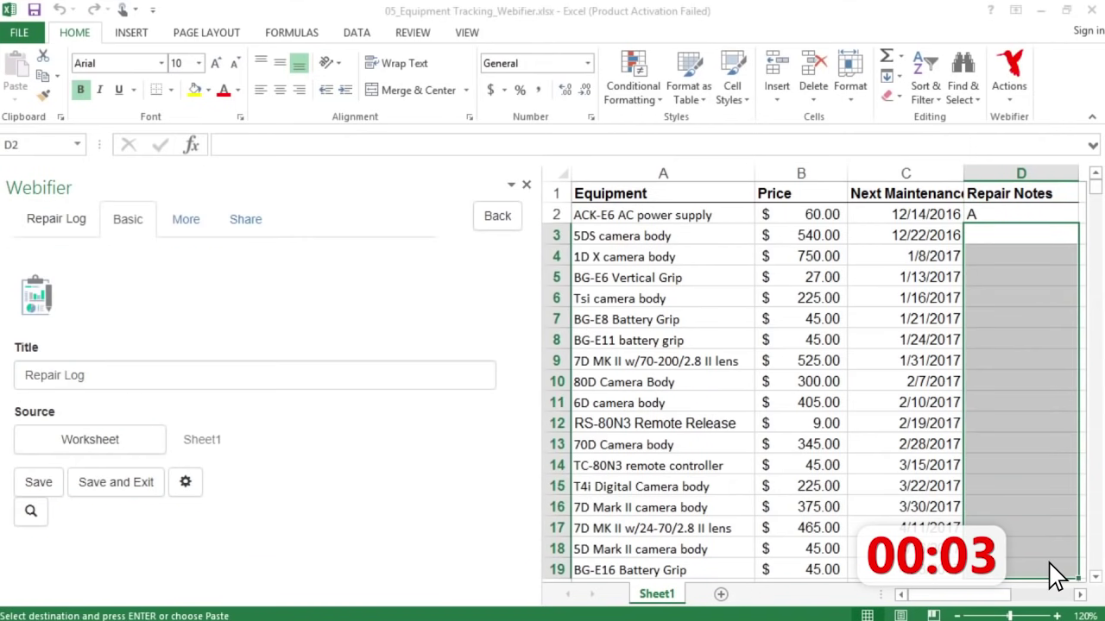
Step: Fill the WEBCHAT formula down D3:D19, then open one equipment row's empty chat comment box
text(A A A A A A A A A A A A A A A A A)
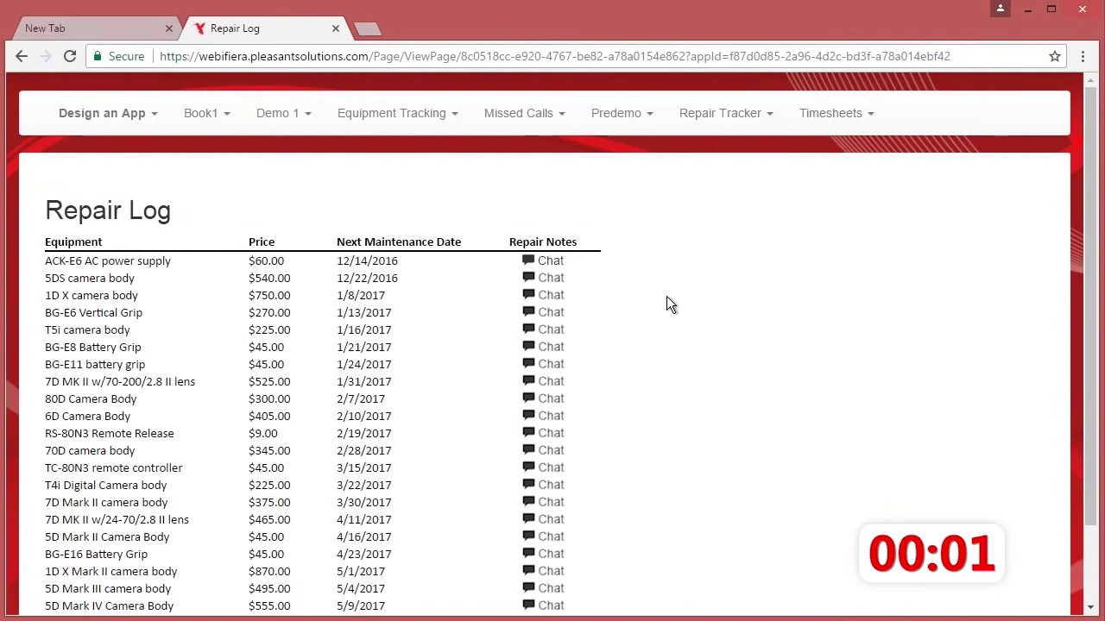
click(556, 261)
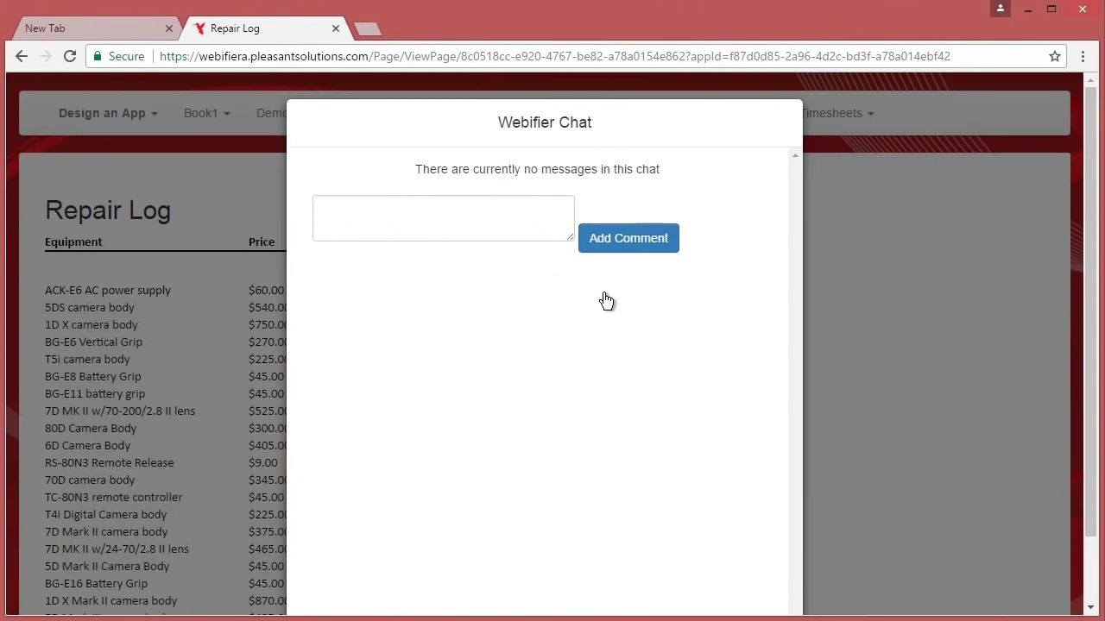
click(513, 228)
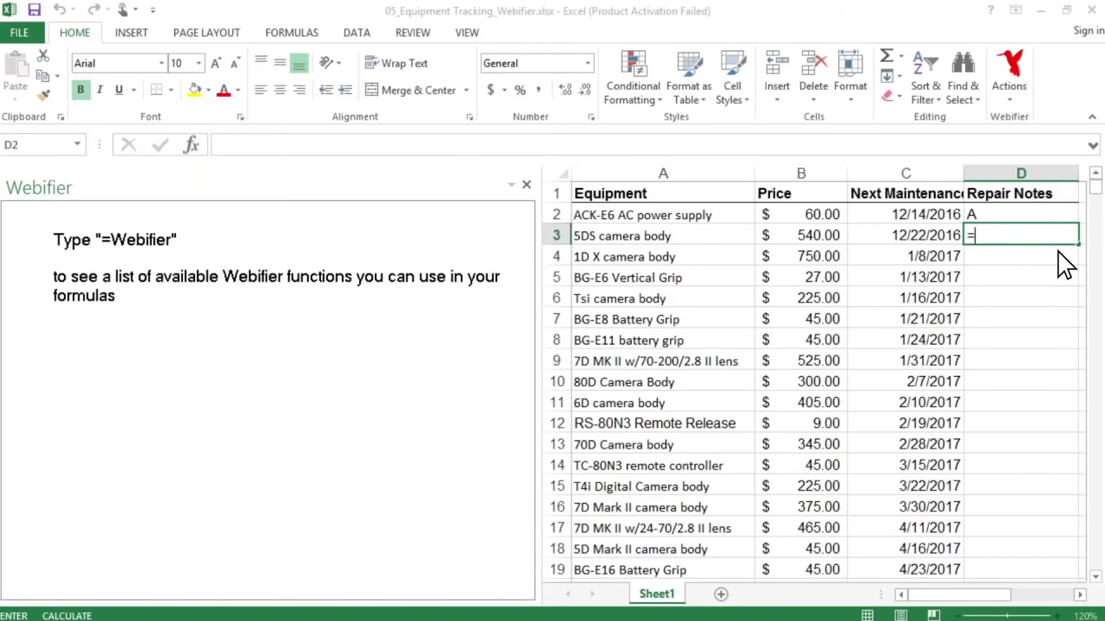
Step: Start a WEBFILE formula in D3 of the Repair Notes column
text(W)
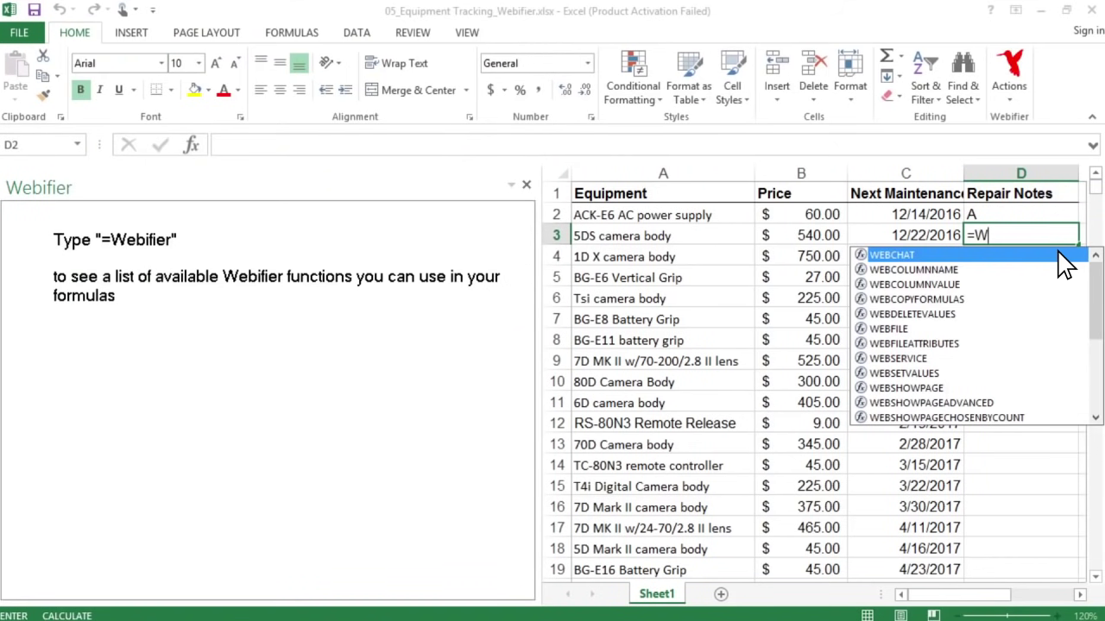
text(EBF)
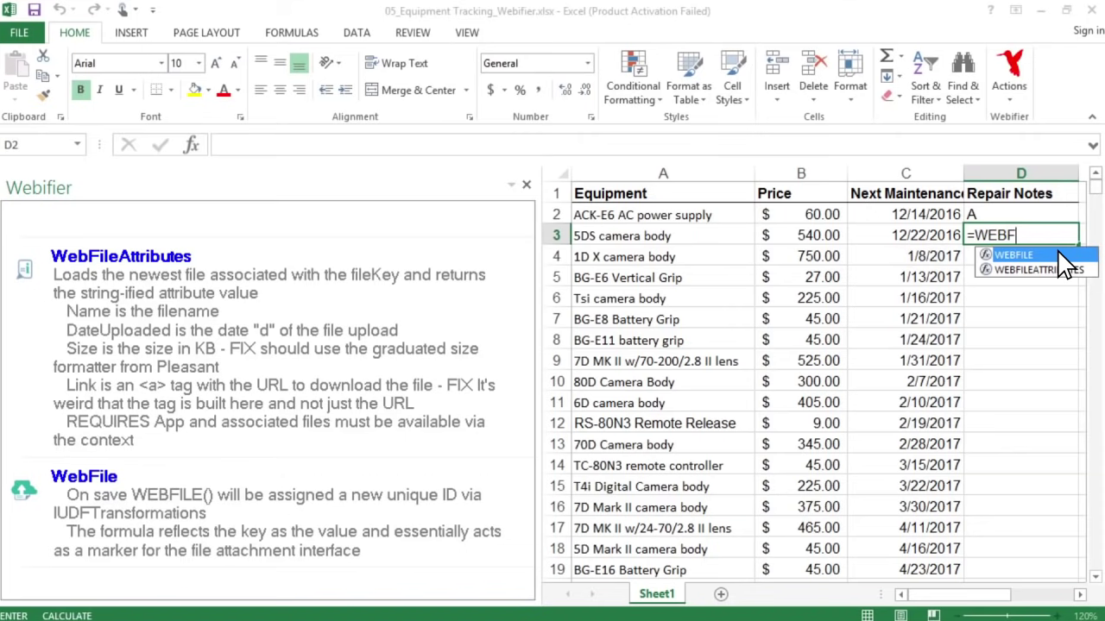